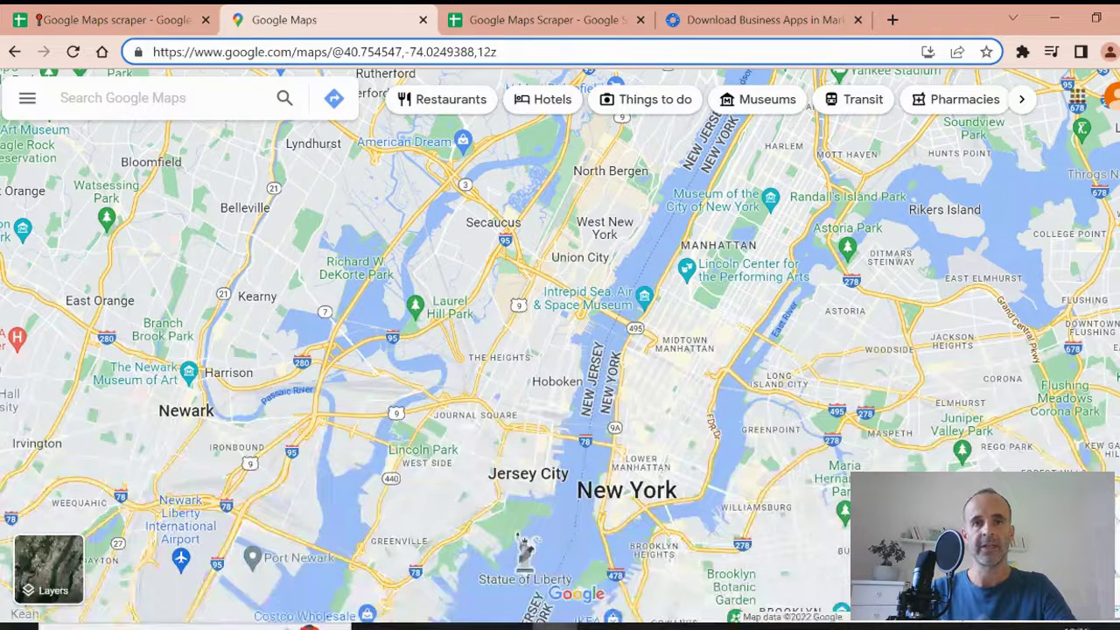
Step: Switch to the empty Google Maps Scraper spreadsheet and select cell B4
{"action": "left_click", "coordinate": [472, 17]}
{"action": "left_click", "coordinate": [177, 259]}
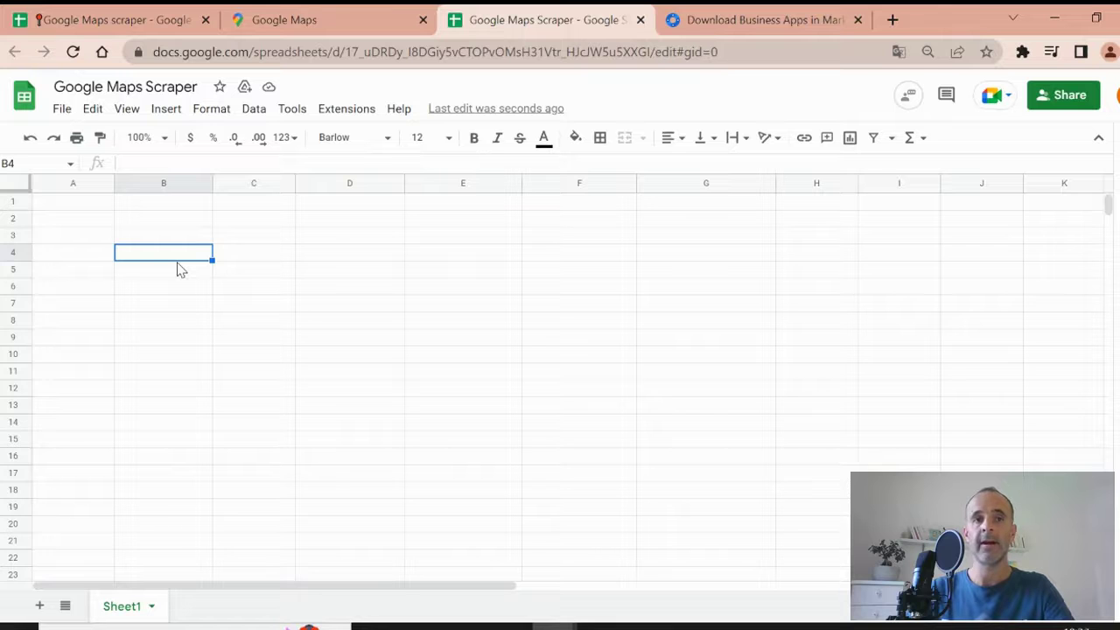
Step: Search the Workspace Marketplace for 'importfrom' and open the ImportFromWeb add-on listing
{"action": "left_click", "coordinate": [781, 18]}
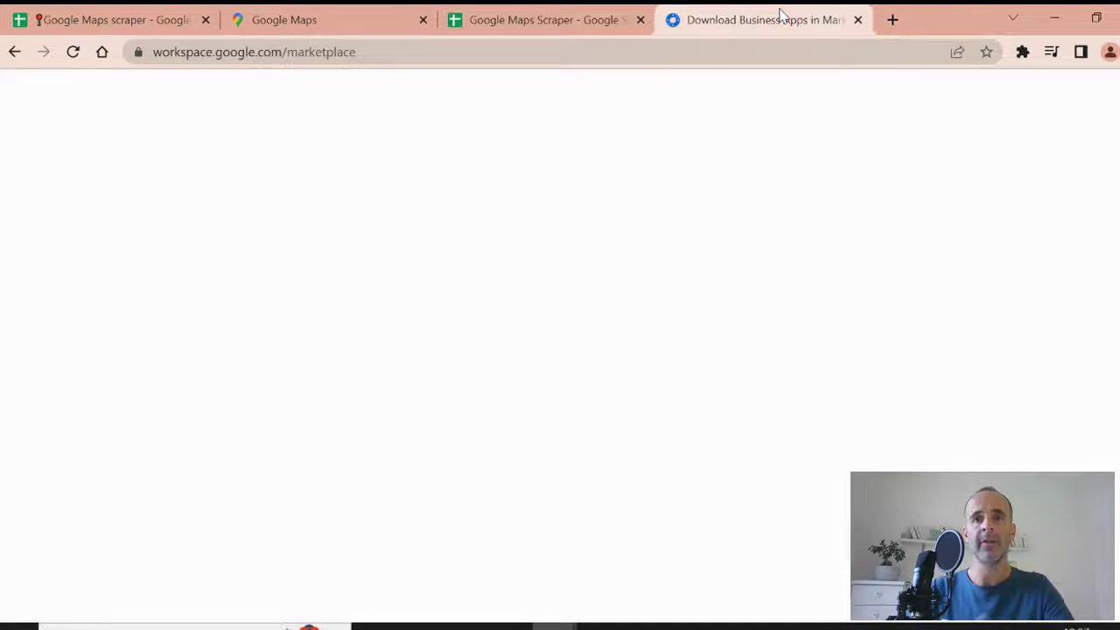
{"action": "left_click", "coordinate": [614, 96]}
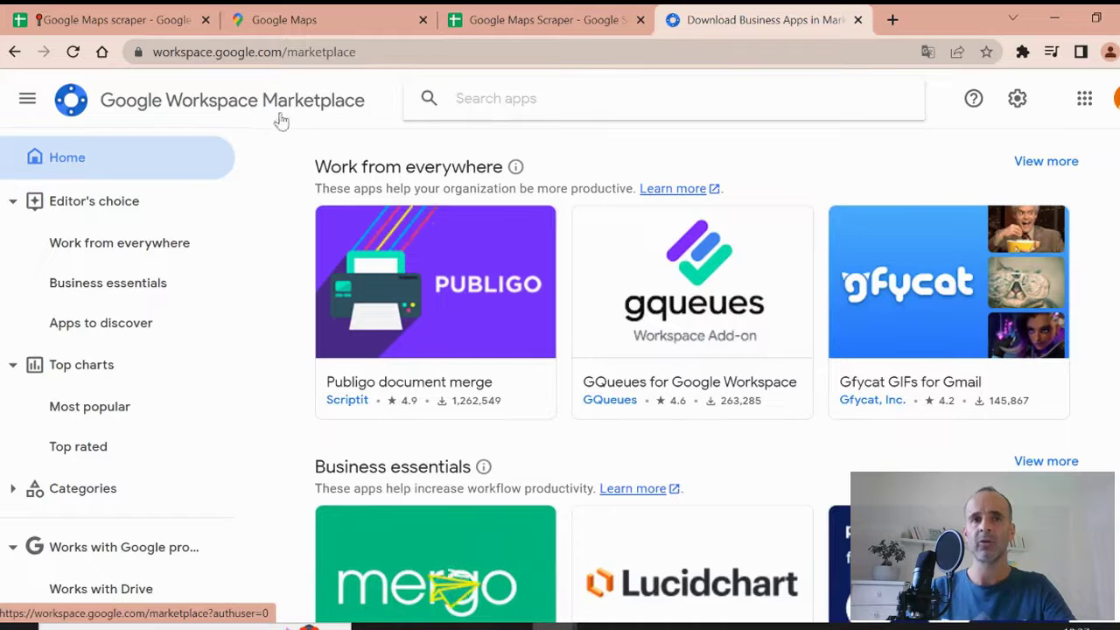
{"action": "type", "text": "i"}
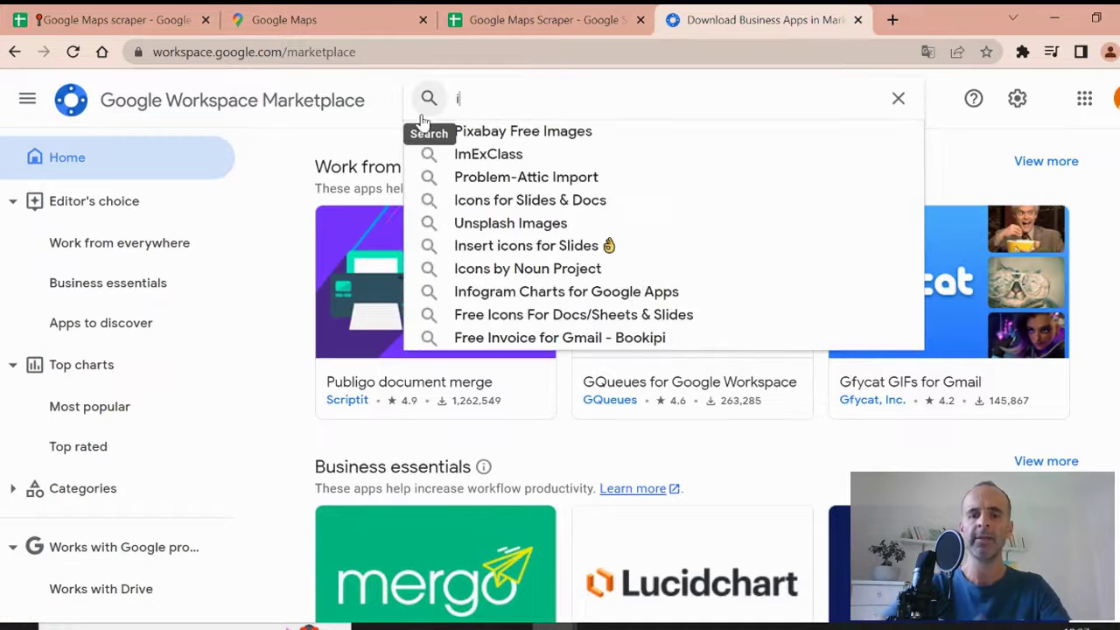
{"action": "type", "text": "mportfrom"}
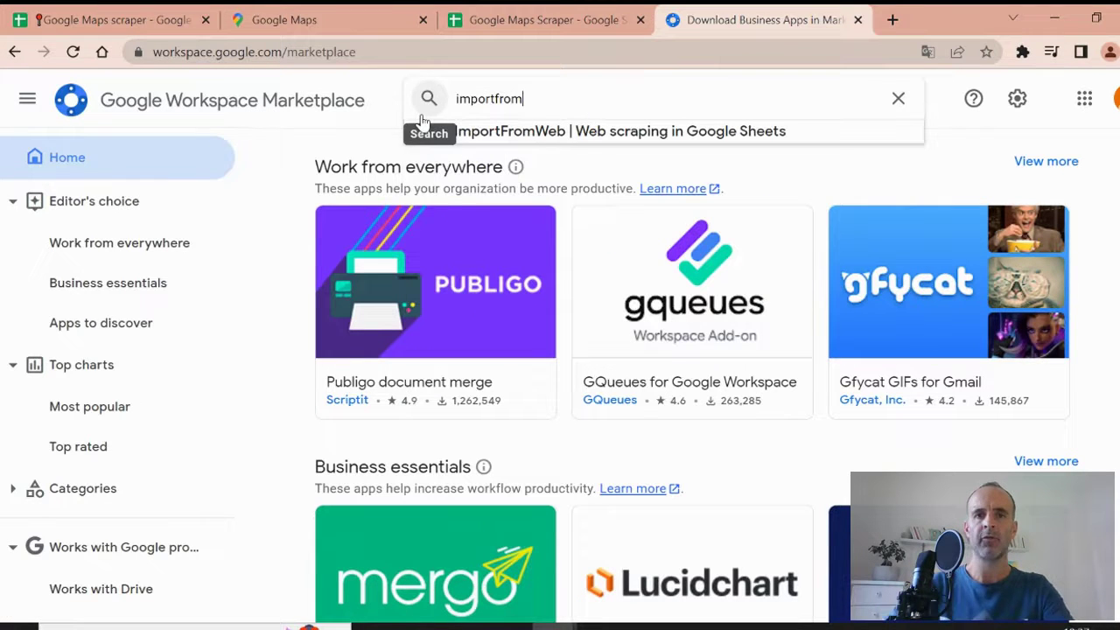
{"action": "left_click", "coordinate": [738, 138]}
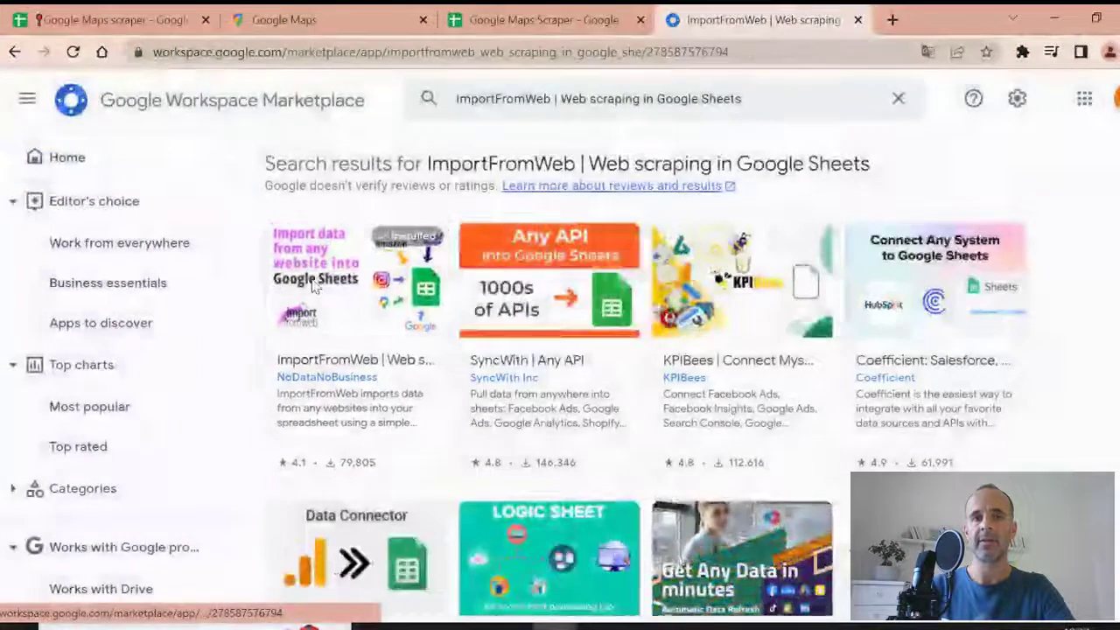
{"action": "left_click", "coordinate": [359, 368]}
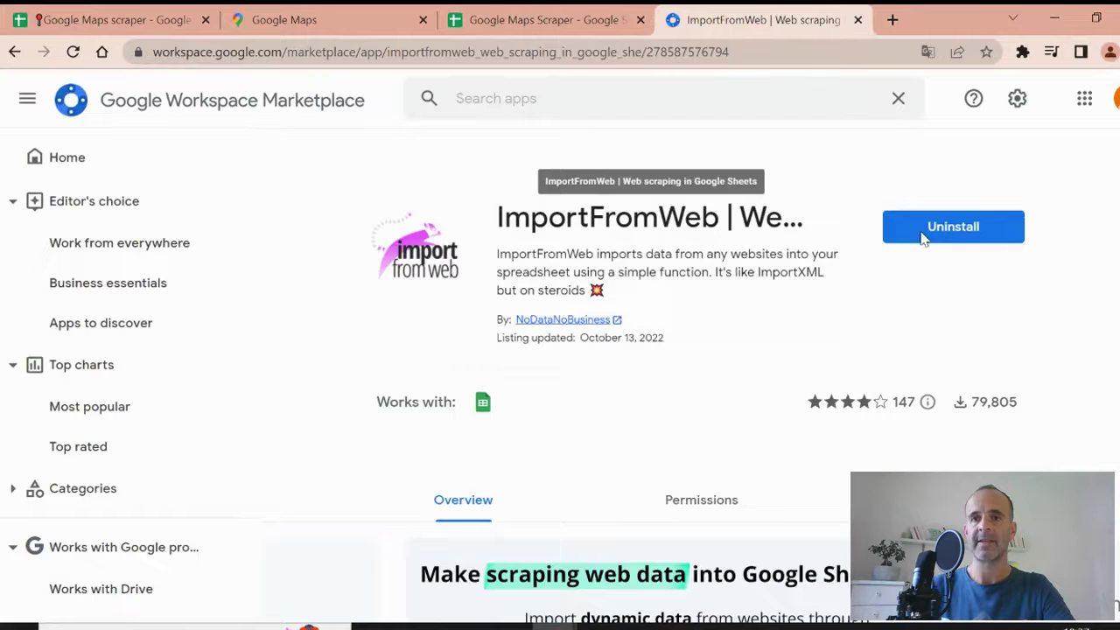
Step: Activate the ImportFromWeb add-on from the Extensions menu in the scraper sheet
{"action": "left_click", "coordinate": [543, 22]}
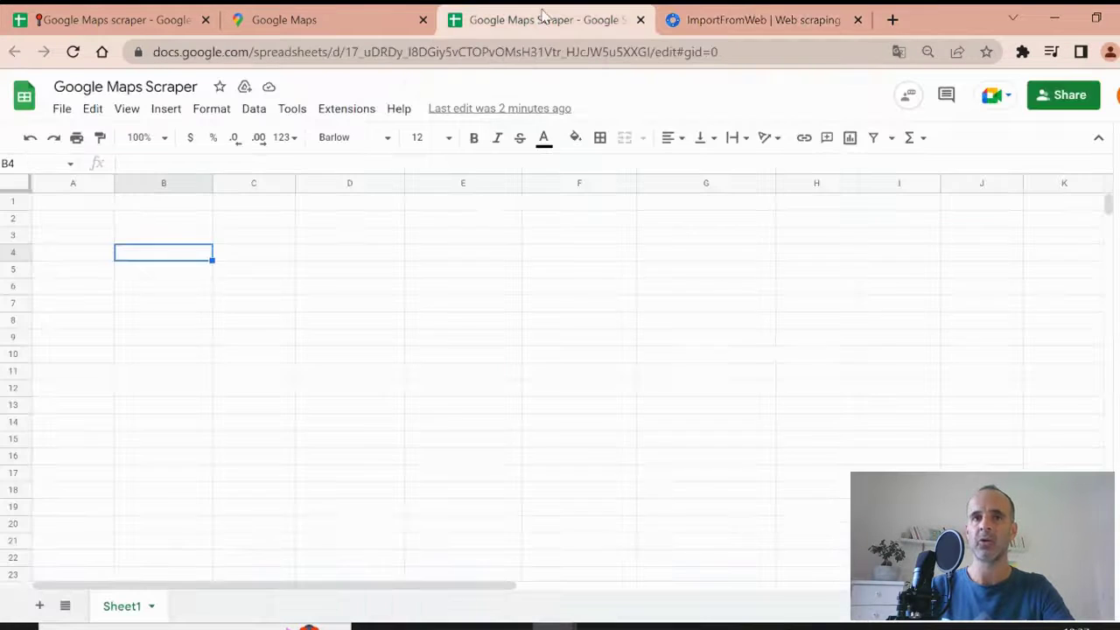
{"action": "left_click", "coordinate": [495, 292]}
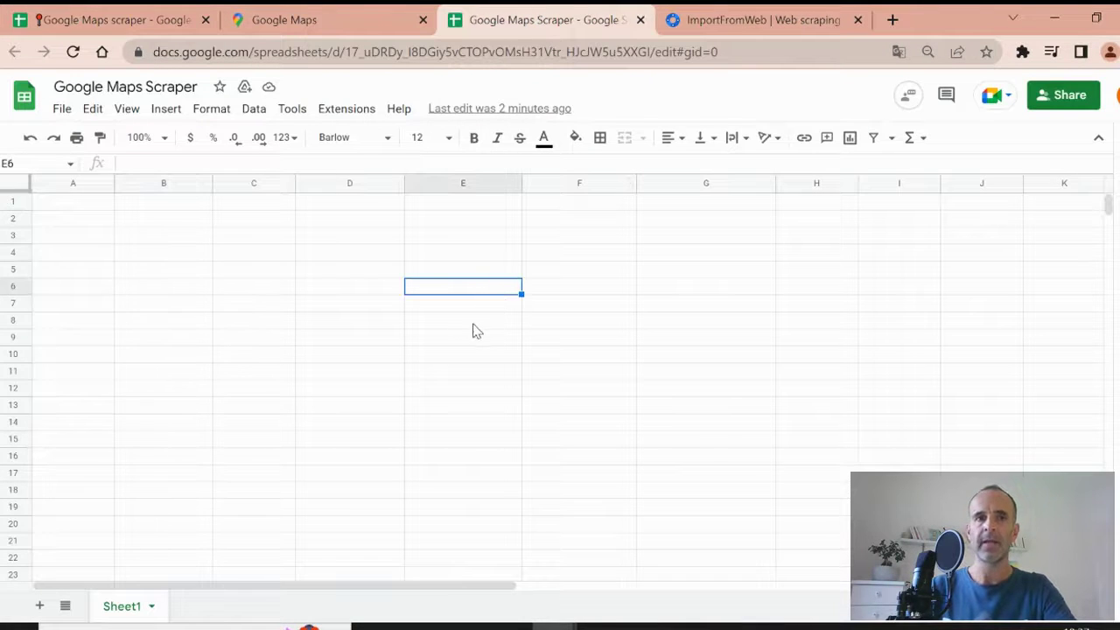
{"action": "left_click", "coordinate": [337, 112]}
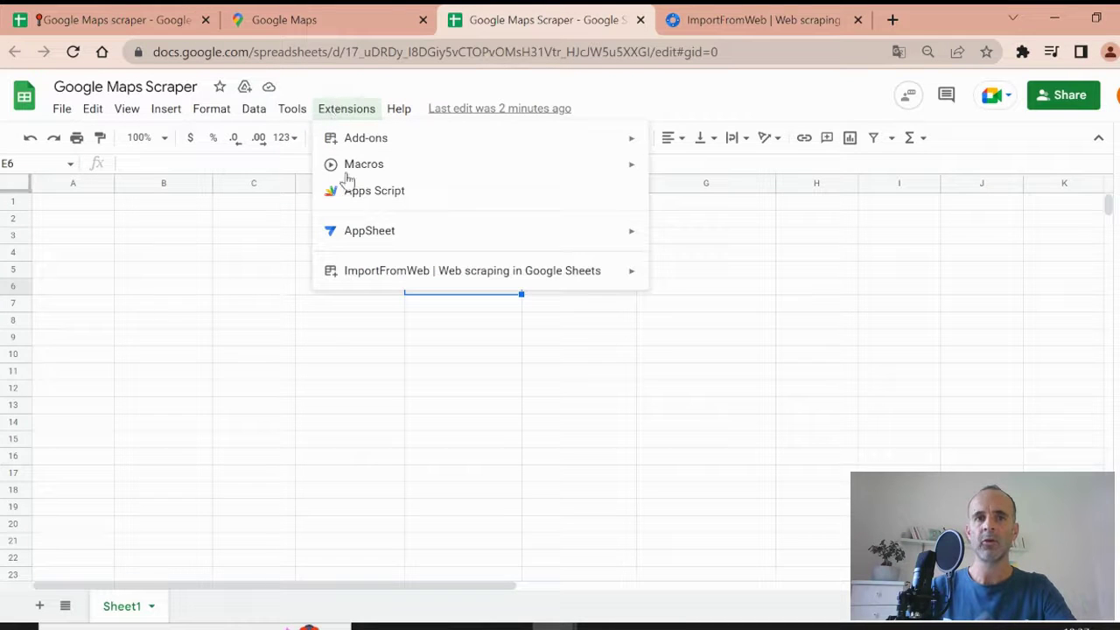
{"action": "mouse_move", "coordinate": [358, 278]}
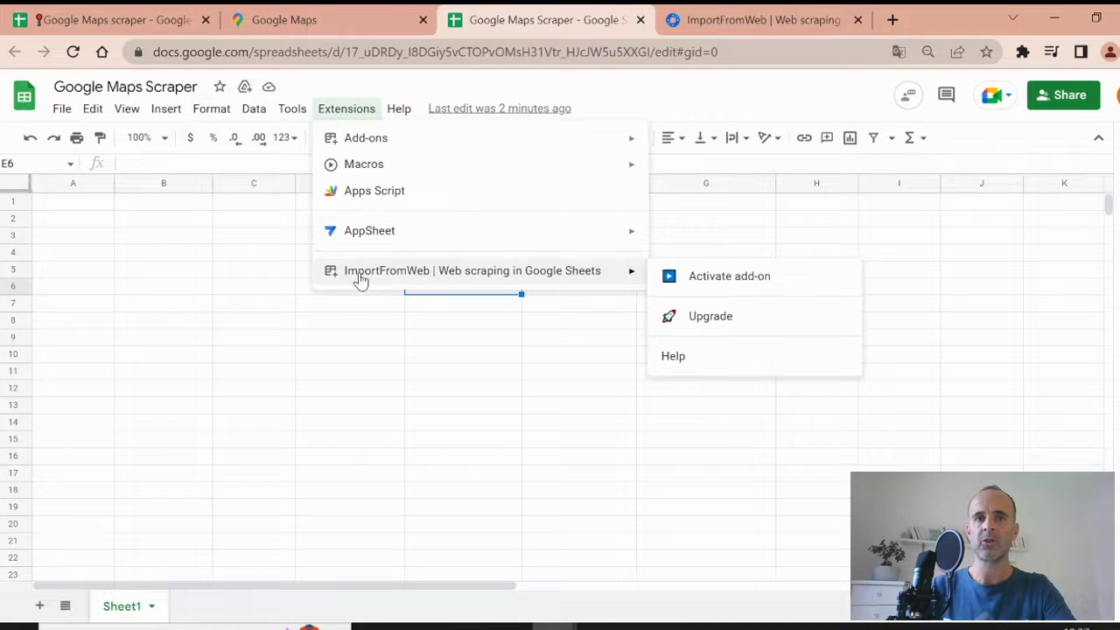
{"action": "left_click", "coordinate": [726, 280]}
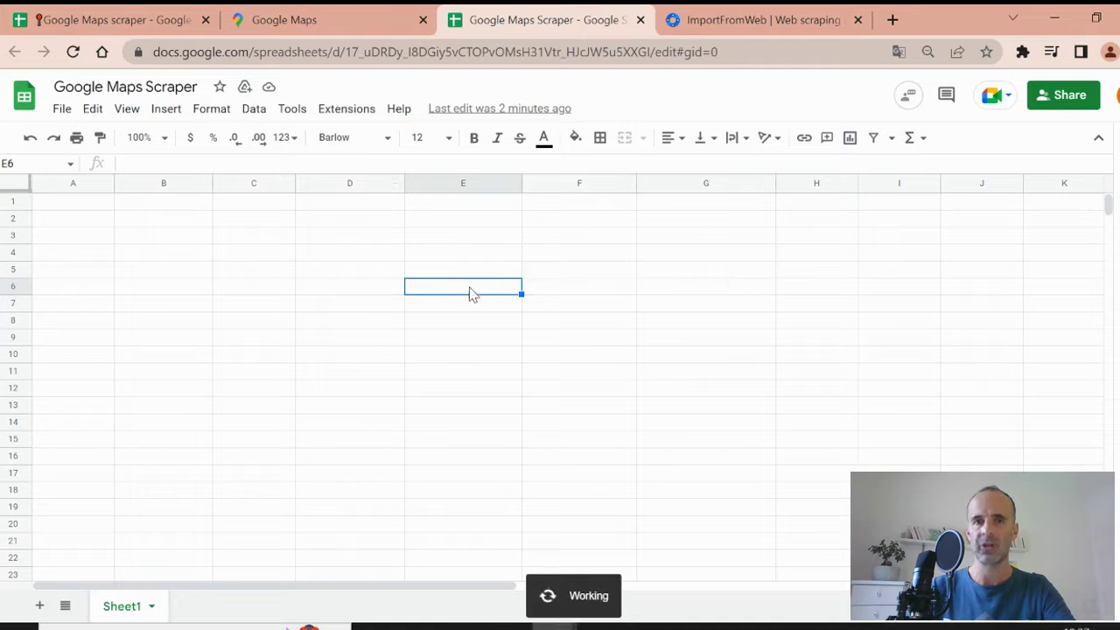
Step: Reopen the Extensions menu, dismiss it, and return to the Google Maps page
{"action": "left_click", "coordinate": [348, 108]}
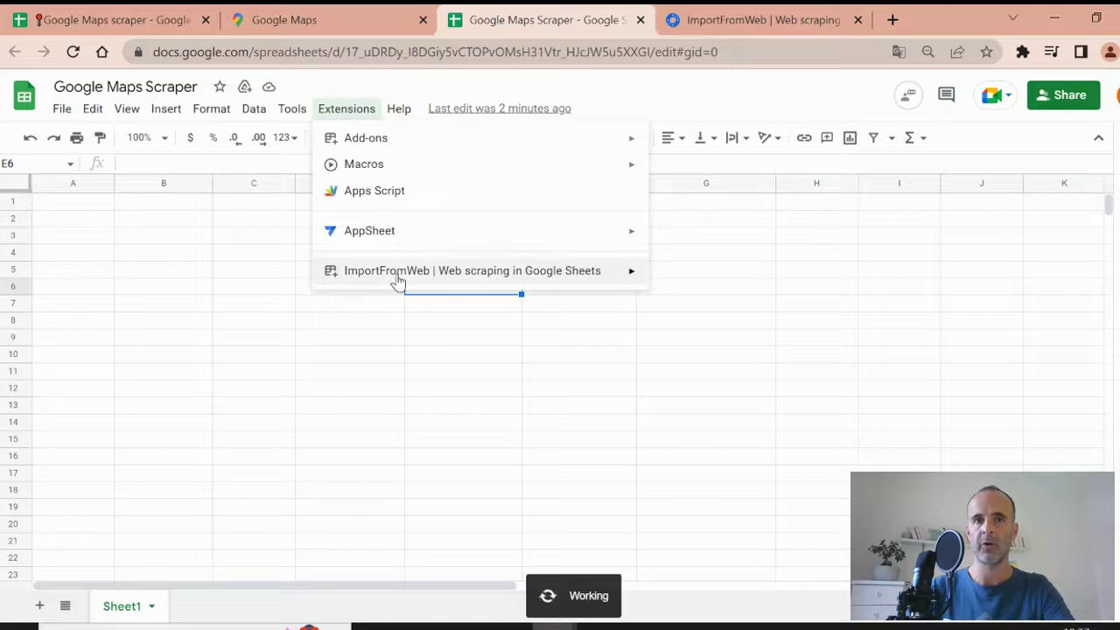
{"action": "mouse_move", "coordinate": [499, 283]}
{"action": "left_click", "coordinate": [264, 273]}
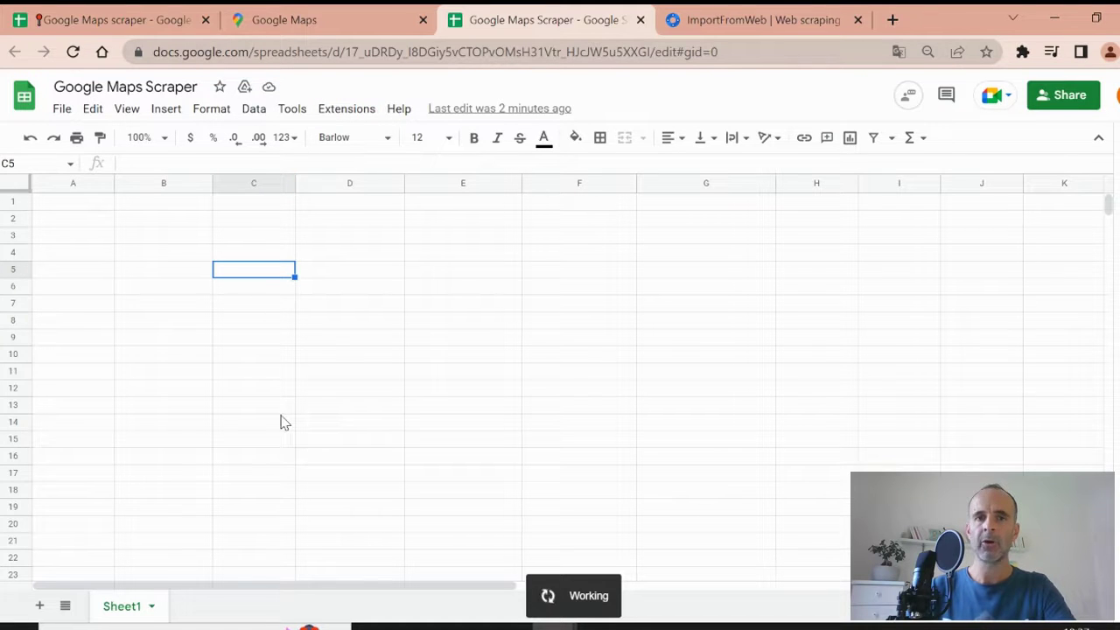
{"action": "left_click", "coordinate": [320, 20]}
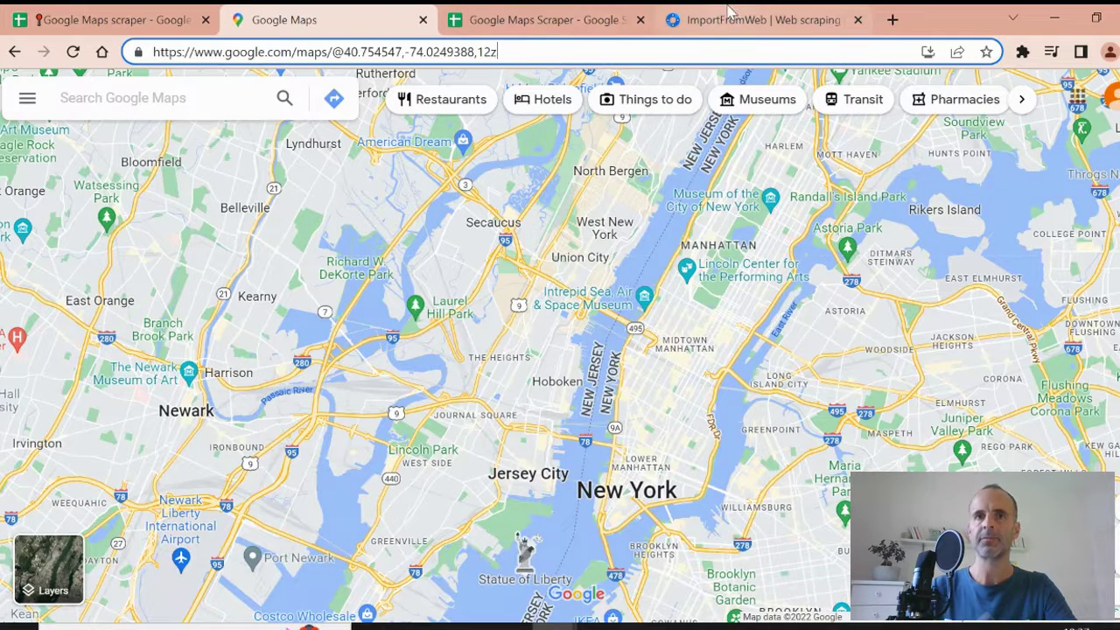
{"action": "mouse_move", "coordinate": [730, 10]}
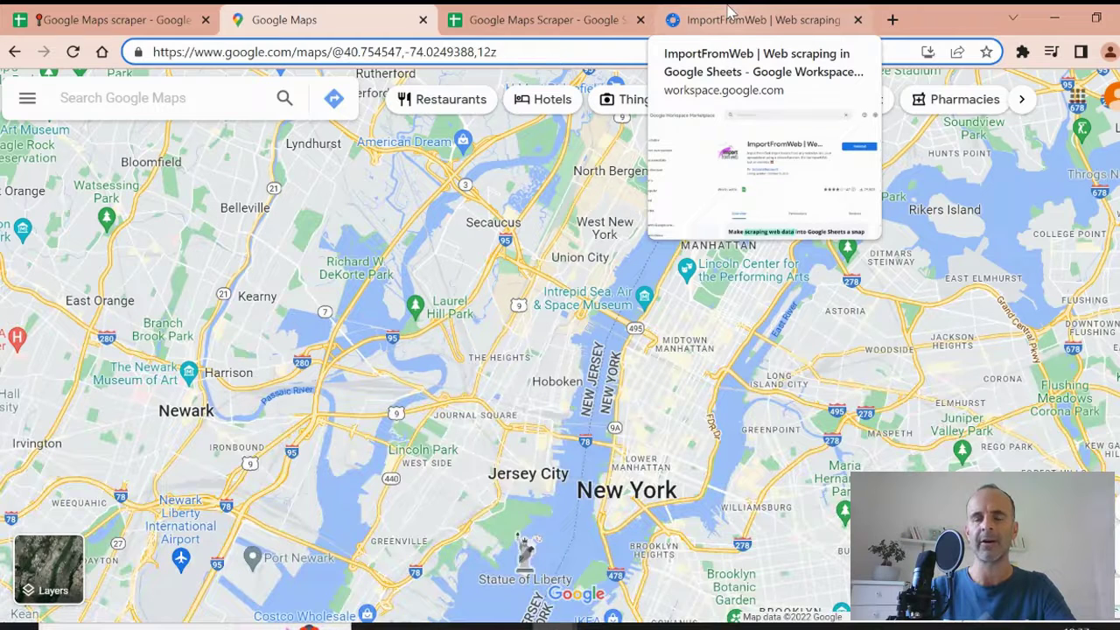
{"action": "mouse_move", "coordinate": [585, 19]}
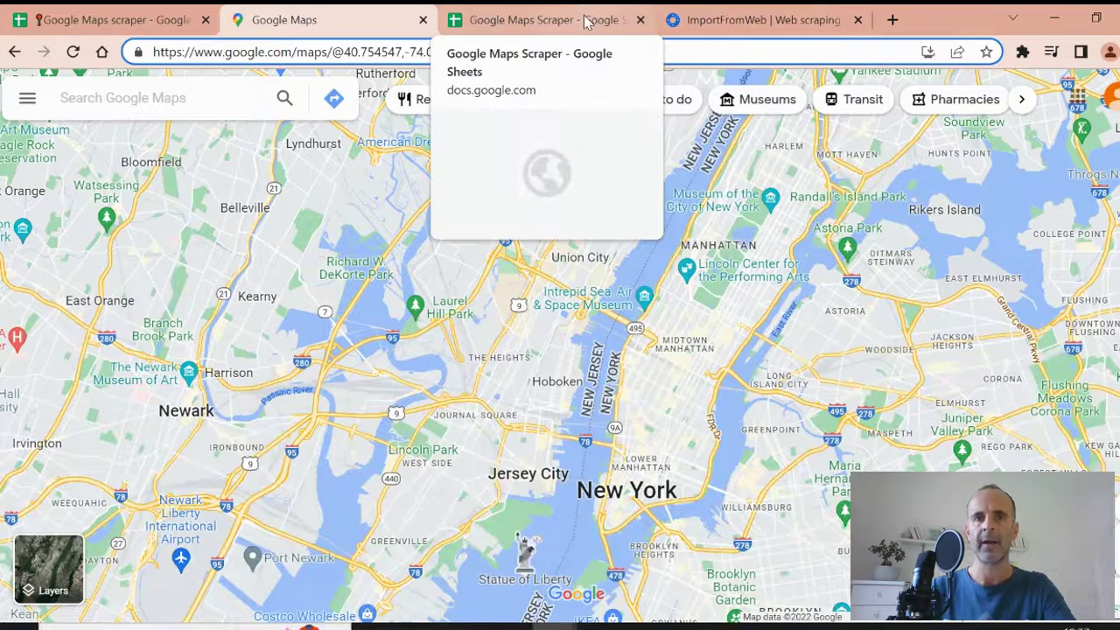
Step: Search Google Maps for 'italian restaurant' and scroll the results
{"action": "left_click", "coordinate": [233, 102]}
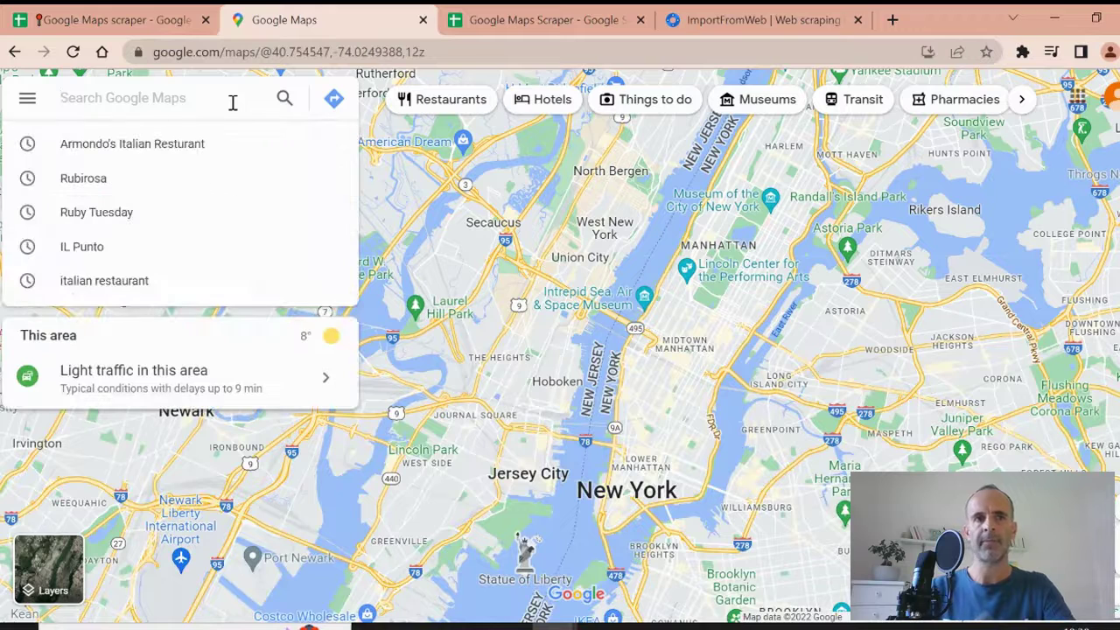
{"action": "type", "text": "italian"}
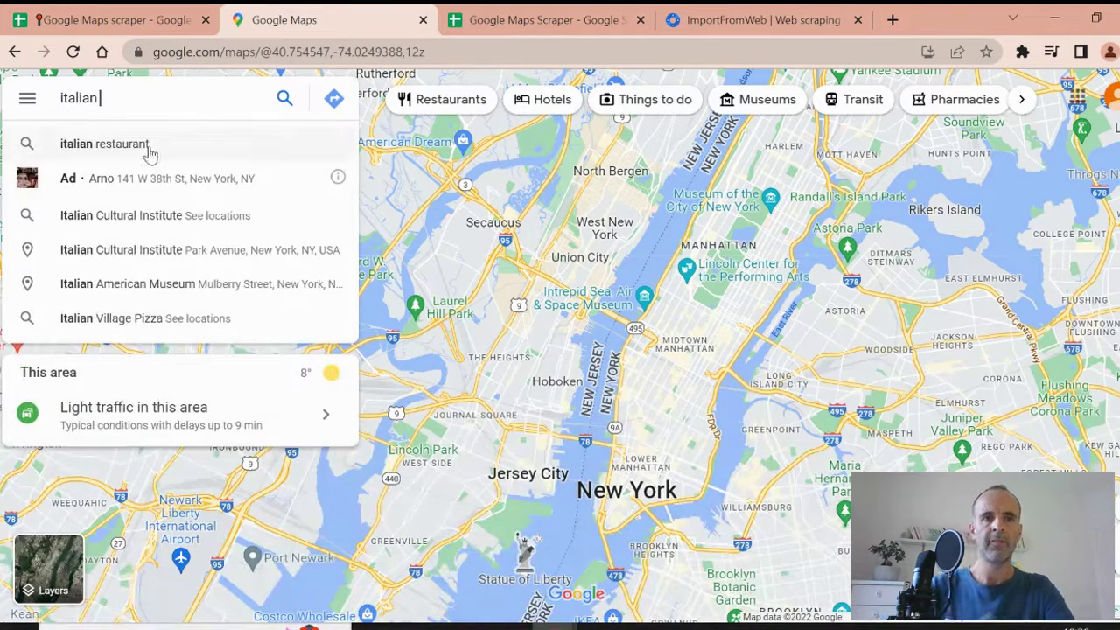
{"action": "left_click", "coordinate": [150, 148]}
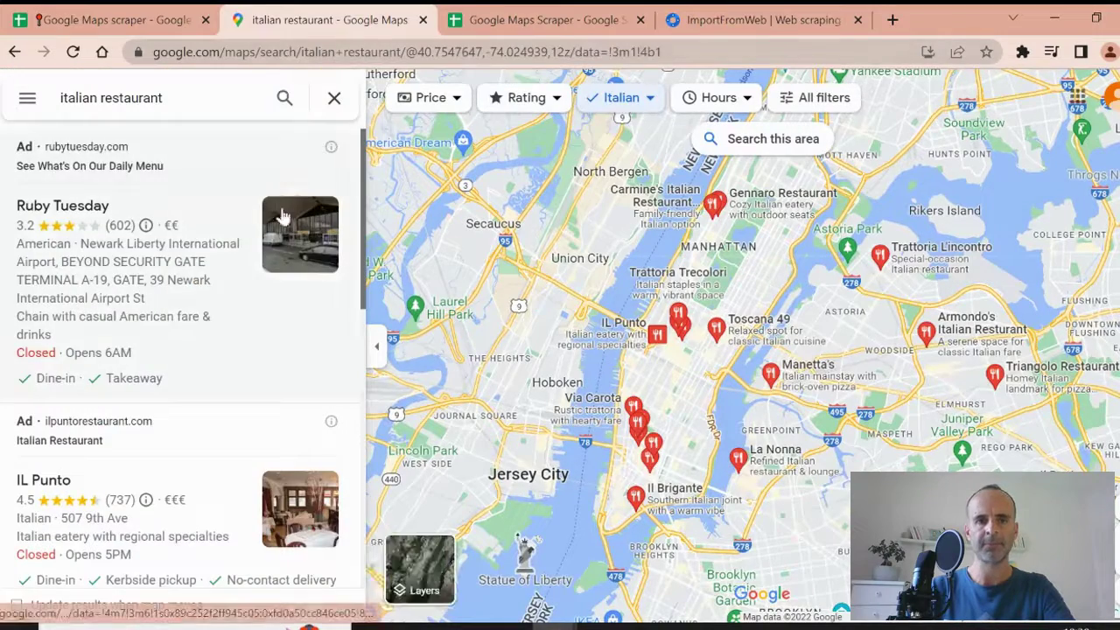
{"action": "scroll", "coordinate": [112, 325], "scroll_direction": "down", "scroll_amount": 10}
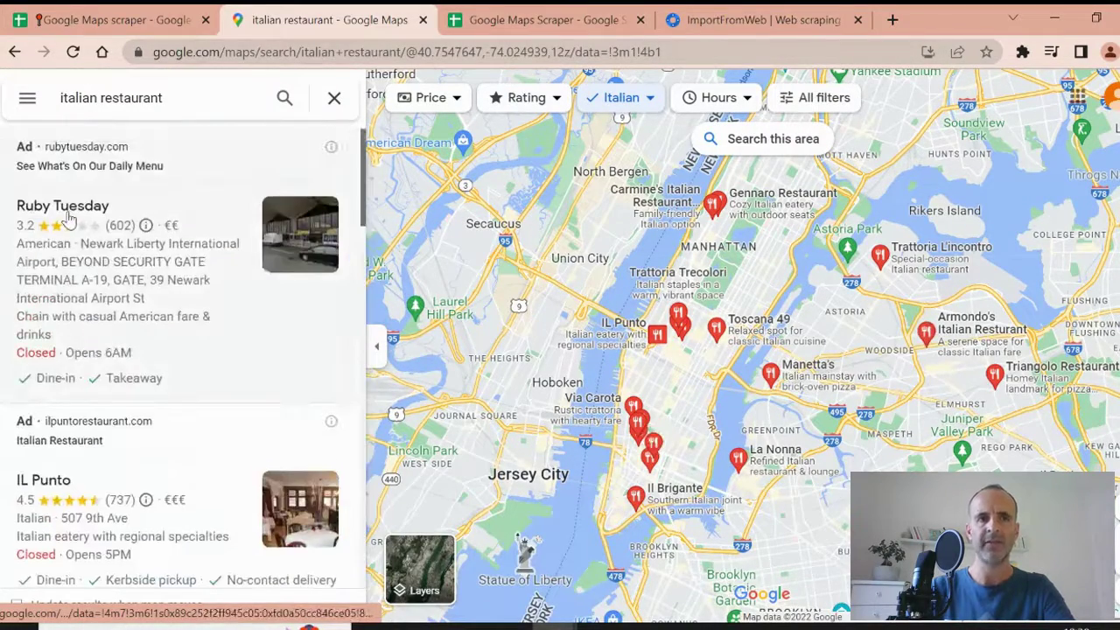
Step: Open Ruby Tuesday's place details and copy its page link from the address bar
{"action": "left_click", "coordinate": [70, 219]}
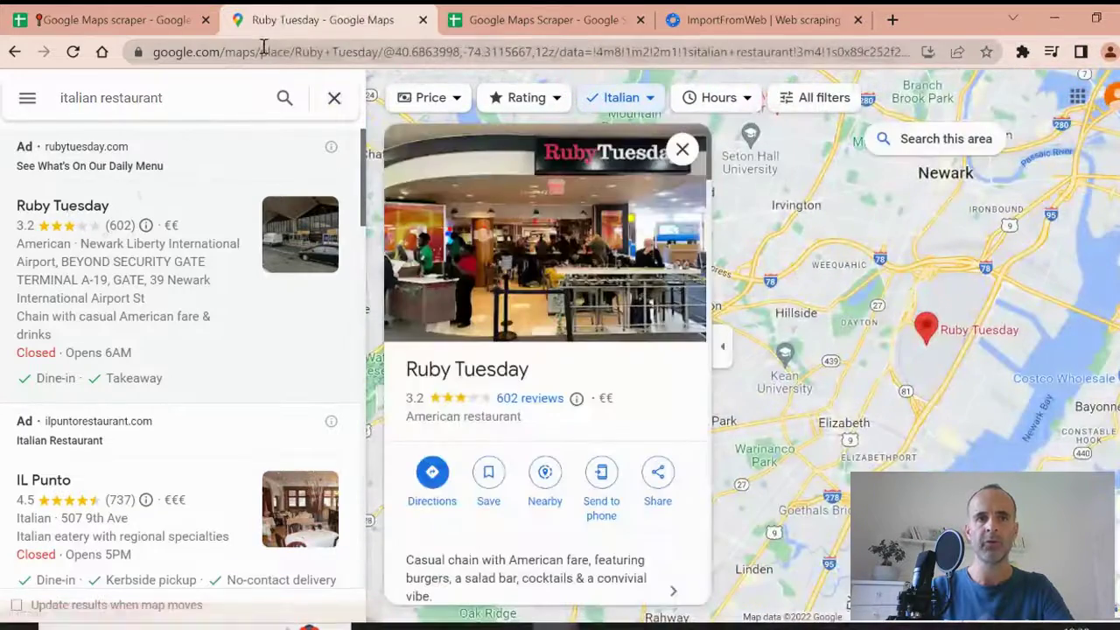
{"action": "left_click", "coordinate": [263, 51]}
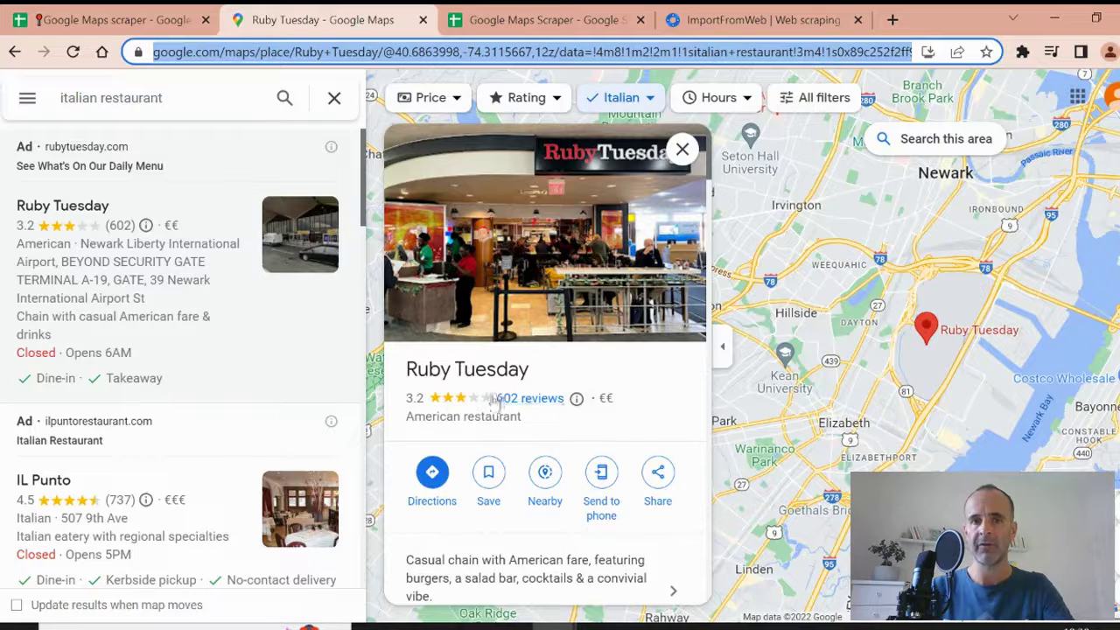
{"action": "scroll", "coordinate": [494, 400], "scroll_direction": "down", "scroll_amount": 8}
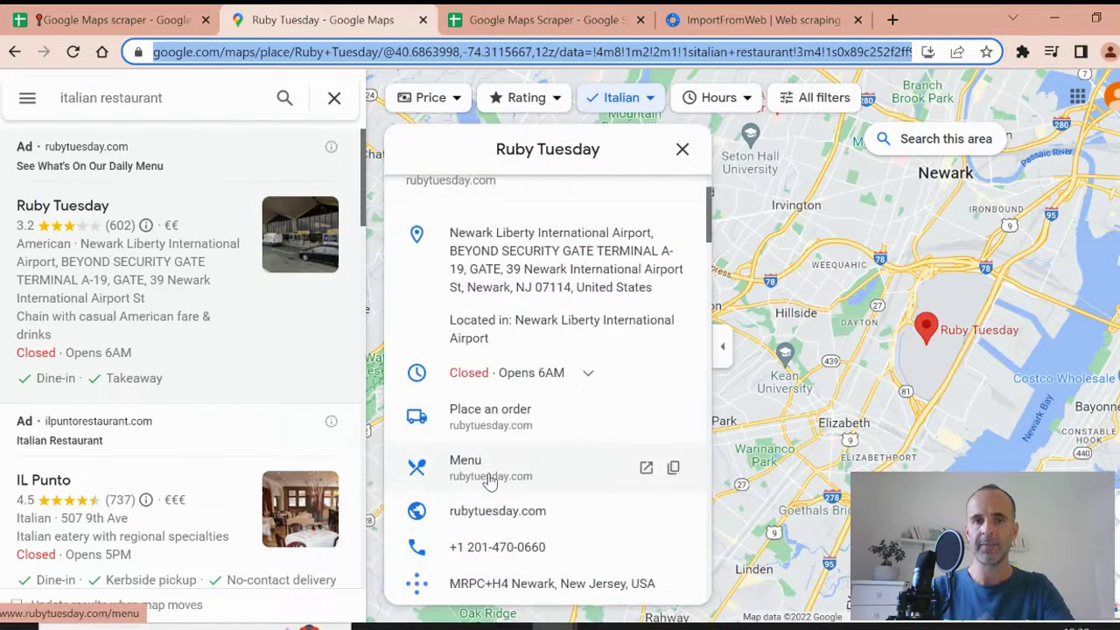
{"action": "scroll", "coordinate": [491, 481], "scroll_direction": "down", "scroll_amount": 2}
{"action": "scroll", "coordinate": [475, 437], "scroll_direction": "down", "scroll_amount": 5}
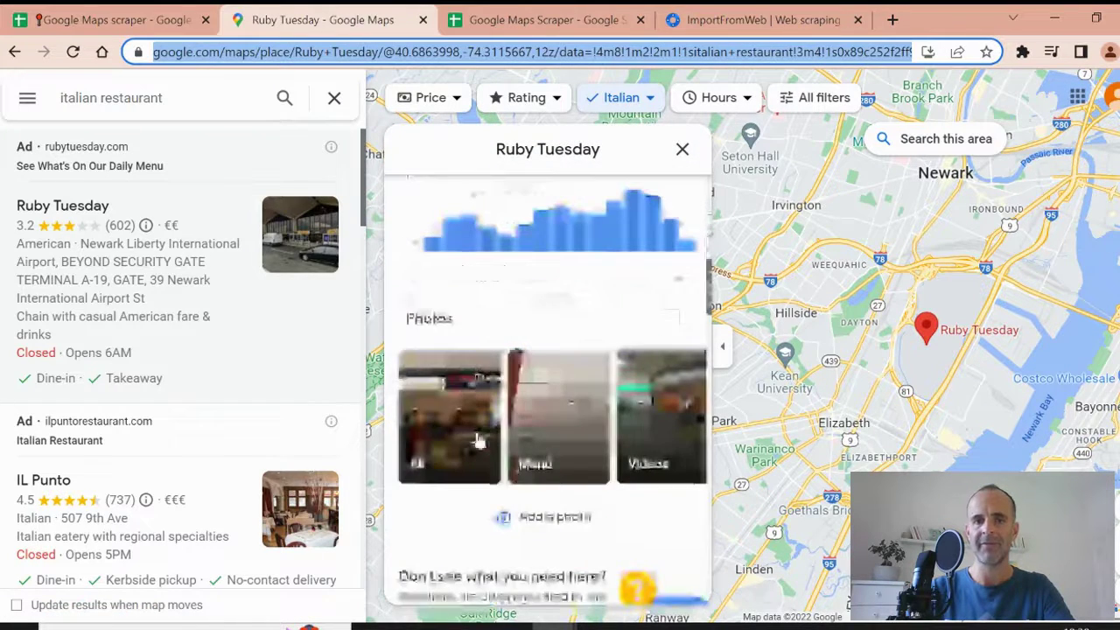
{"action": "scroll", "coordinate": [479, 440], "scroll_direction": "up", "scroll_amount": 15}
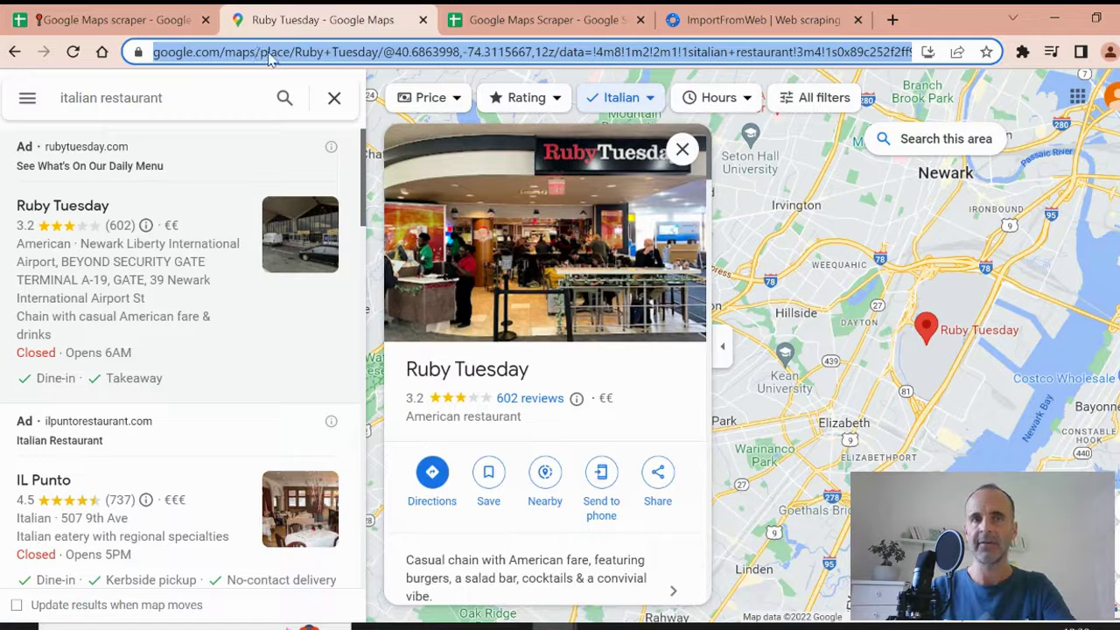
{"action": "right_click", "coordinate": [296, 54]}
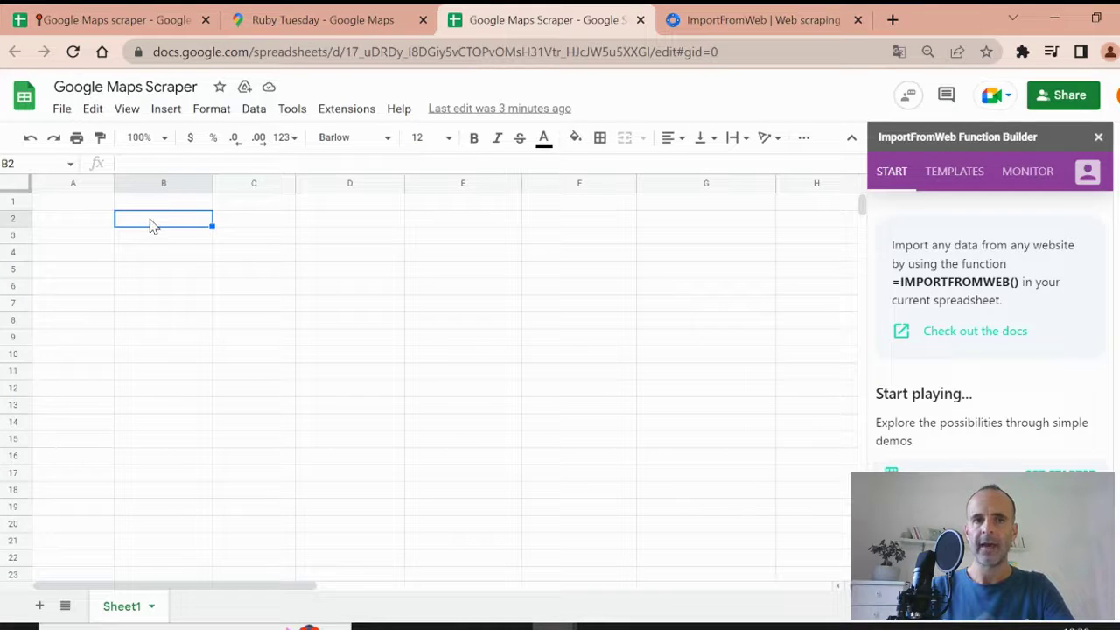
Step: Paste the Ruby Tuesday Maps link into B2 and widen column B
{"action": "right_click", "coordinate": [151, 225]}
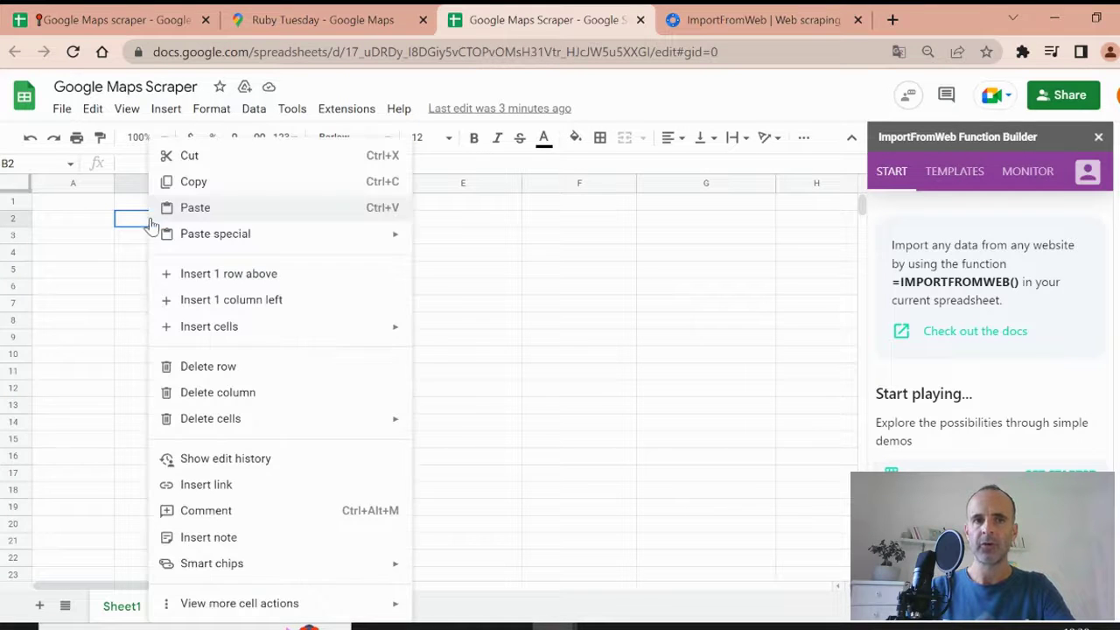
{"action": "left_click", "coordinate": [196, 208]}
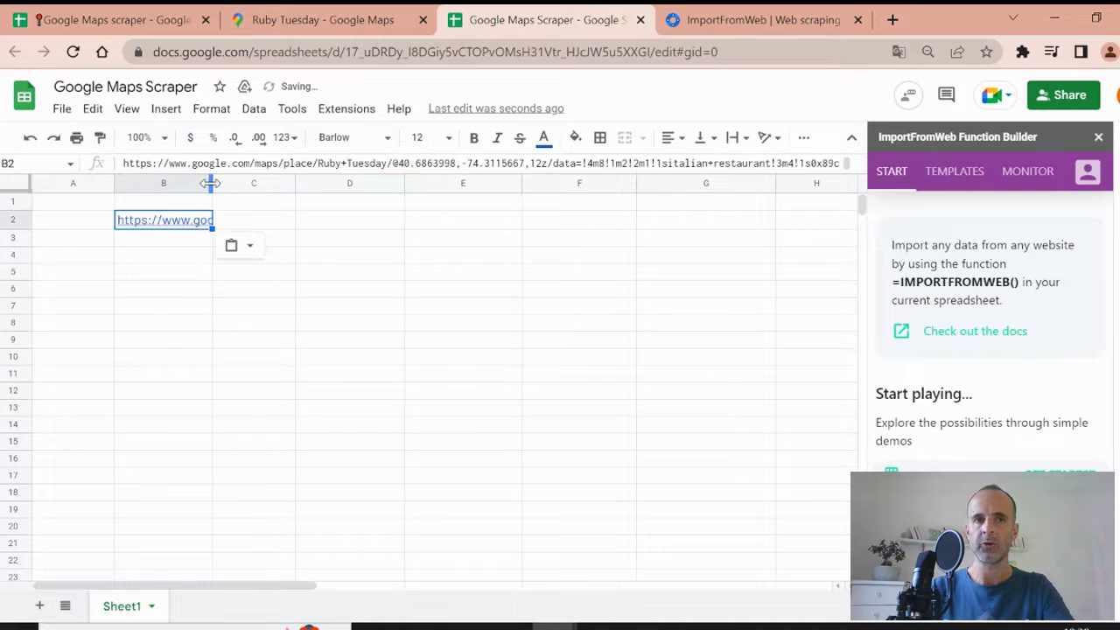
{"action": "left_click_drag", "start_coordinate": [210, 183], "coordinate": [289, 183]}
{"action": "left_click", "coordinate": [325, 308]}
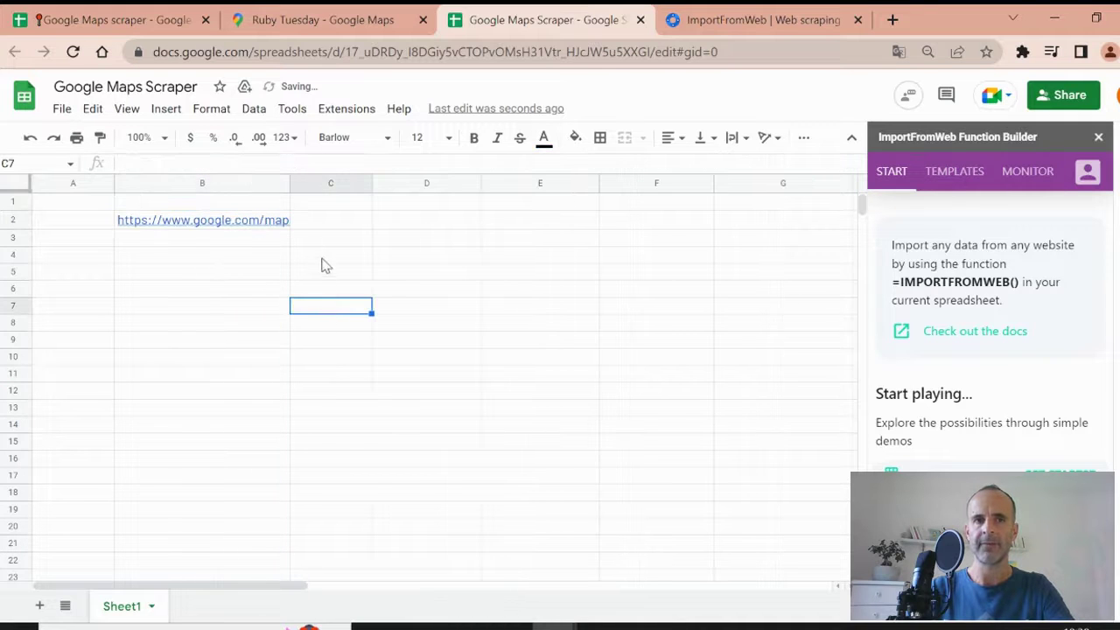
Step: Enter headers name, website, phone_number, rating and reviews_count in C1:G1
{"action": "left_click", "coordinate": [319, 204]}
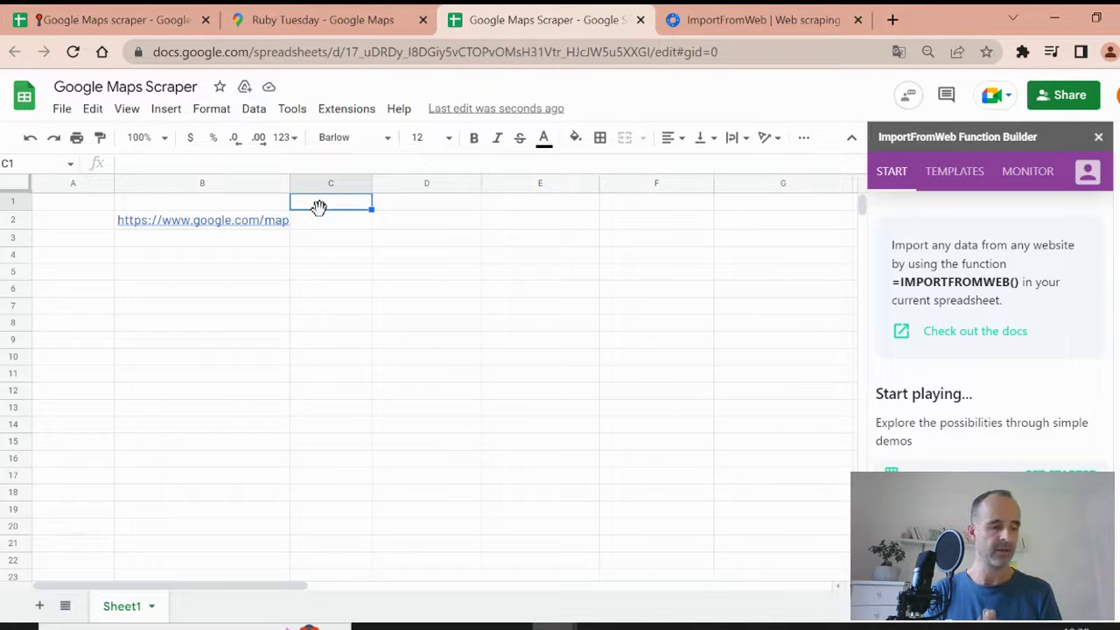
{"action": "type", "text": "name"}
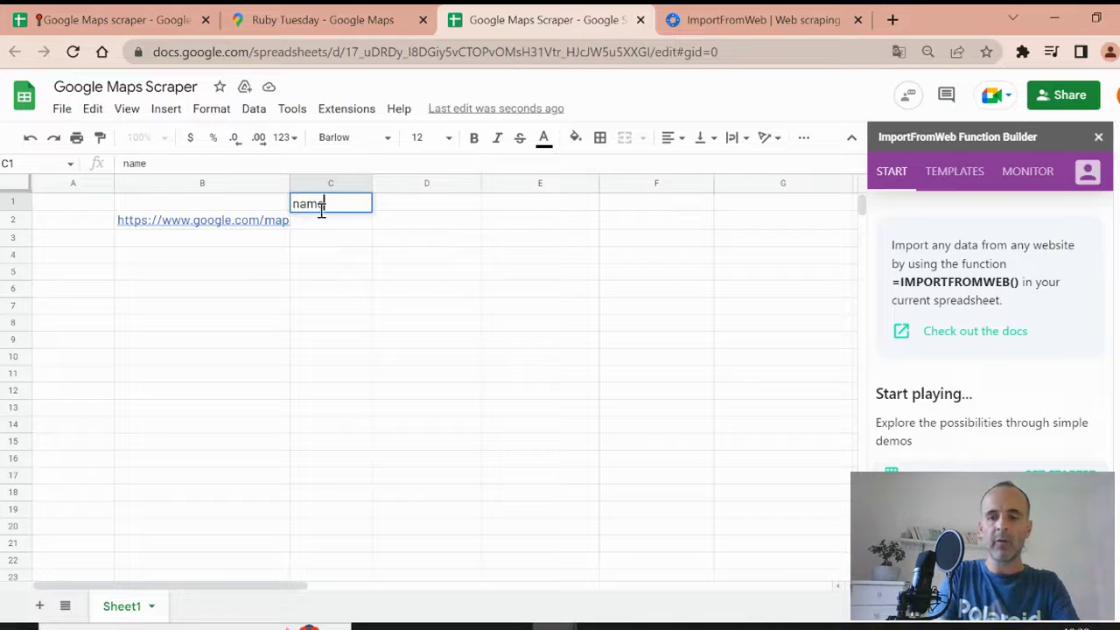
{"action": "key", "text": "Tab"}
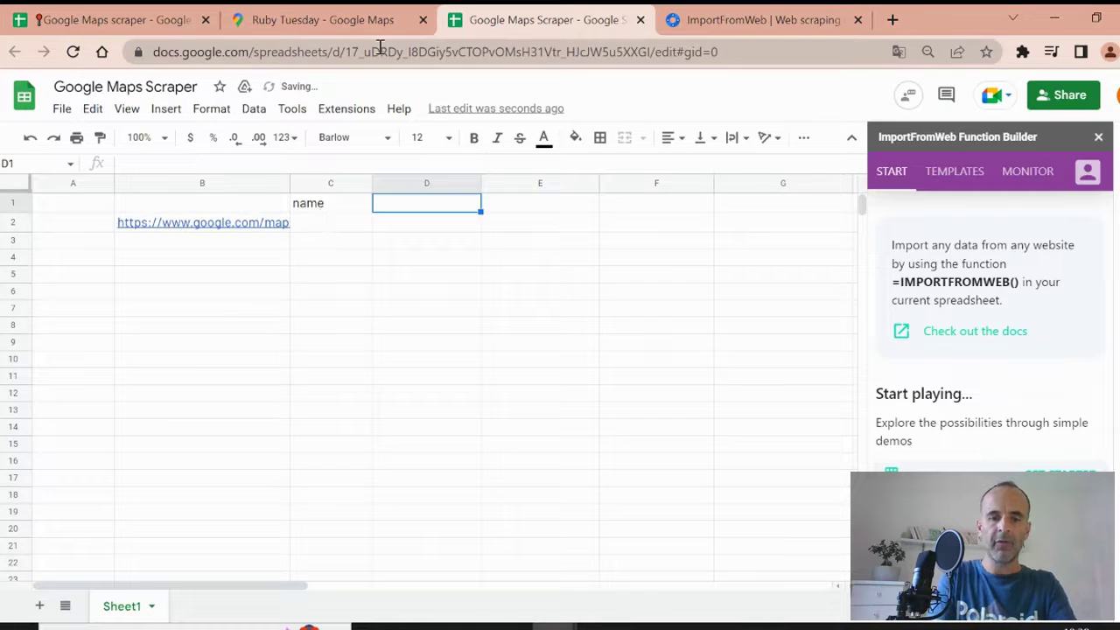
{"action": "type", "text": "website"}
{"action": "key", "text": "Tab"}
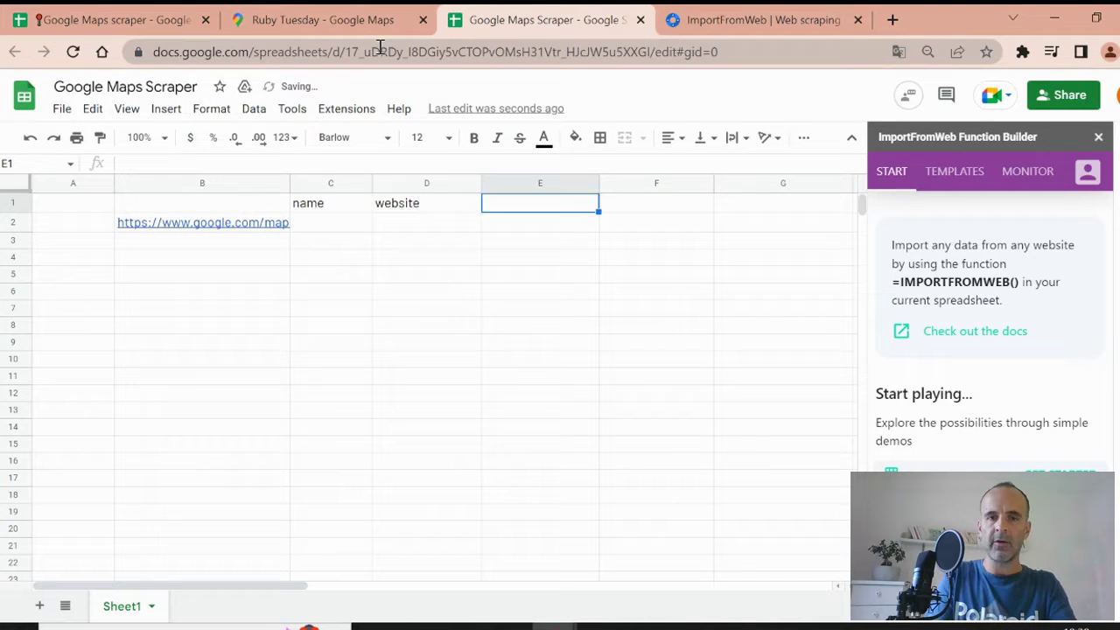
{"action": "type", "text": "ph"}
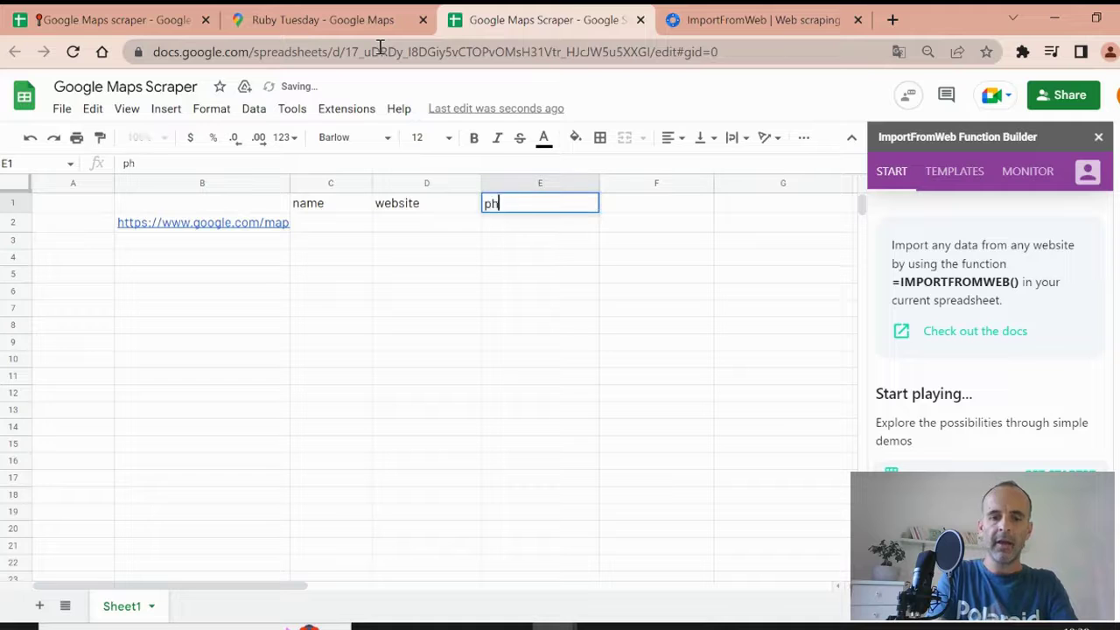
{"action": "type", "text": "one_bumber"}
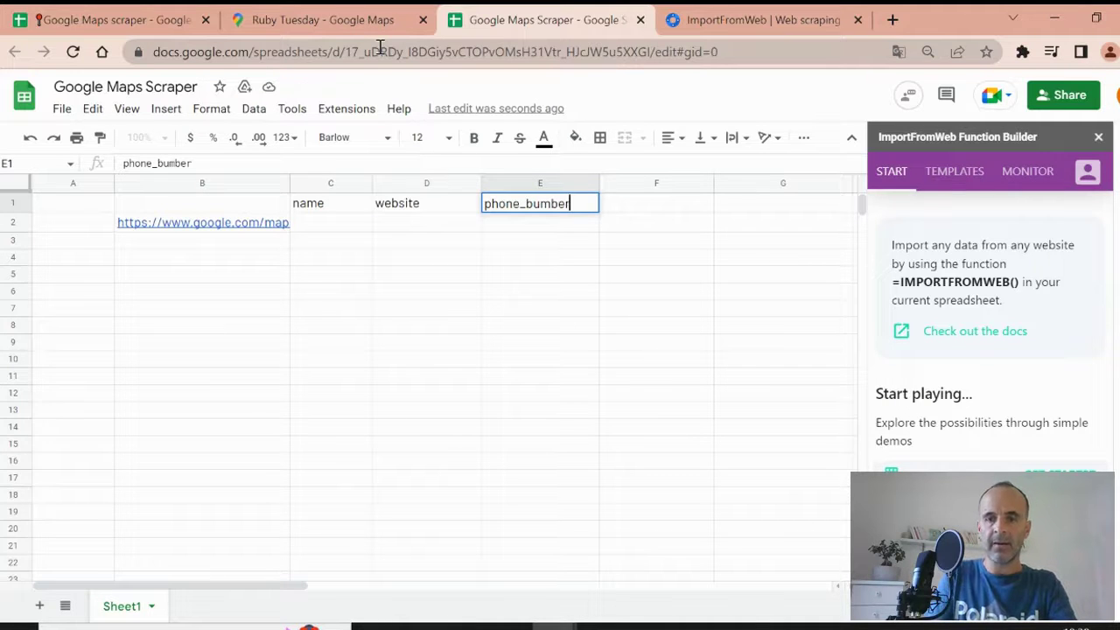
{"action": "key", "text": "BackSpace"}
{"action": "key", "text": "BackSpace"}
{"action": "key", "text": "BackSpace"}
{"action": "key", "text": "BackSpace"}
{"action": "key", "text": "BackSpace"}
{"action": "key", "text": "BackSpace"}
{"action": "type", "text": "n"}
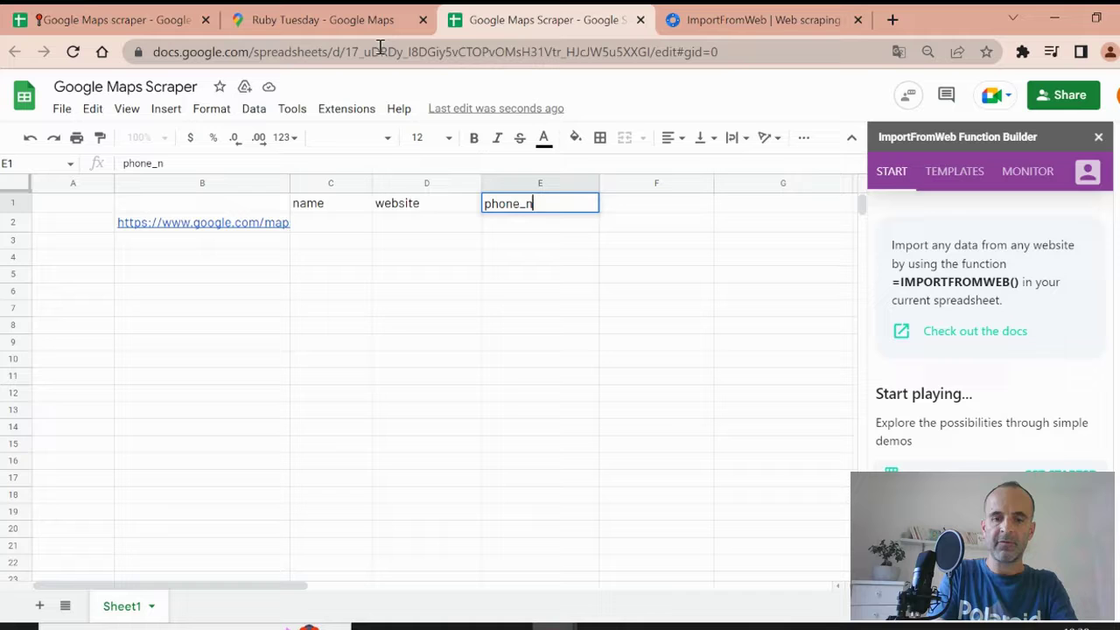
{"action": "type", "text": "umber"}
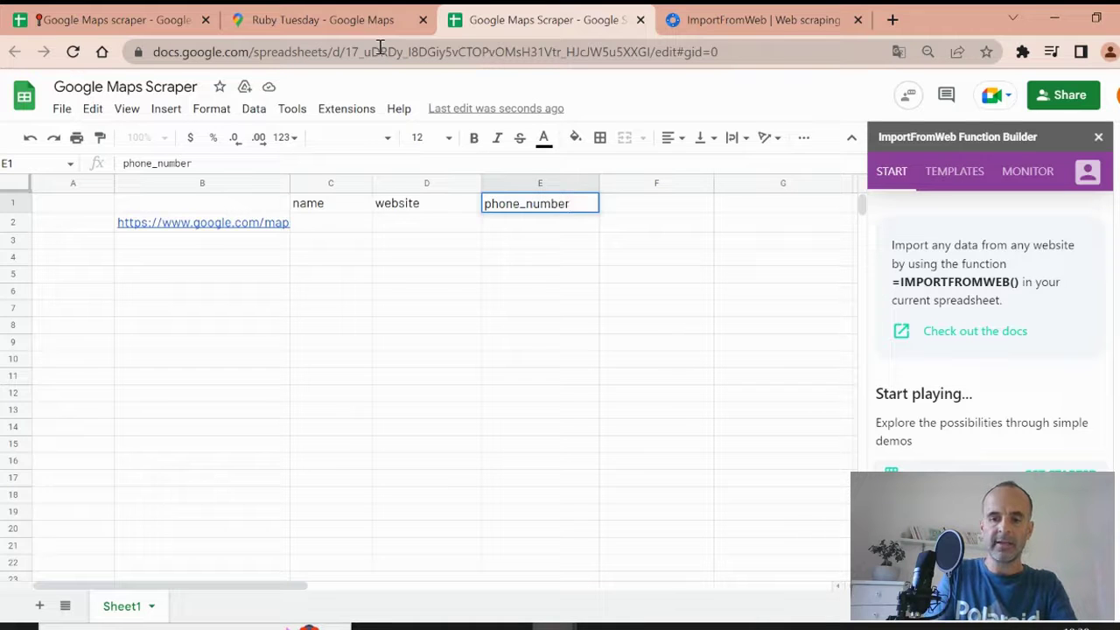
{"action": "key", "text": "Tab"}
{"action": "type", "text": "rat"}
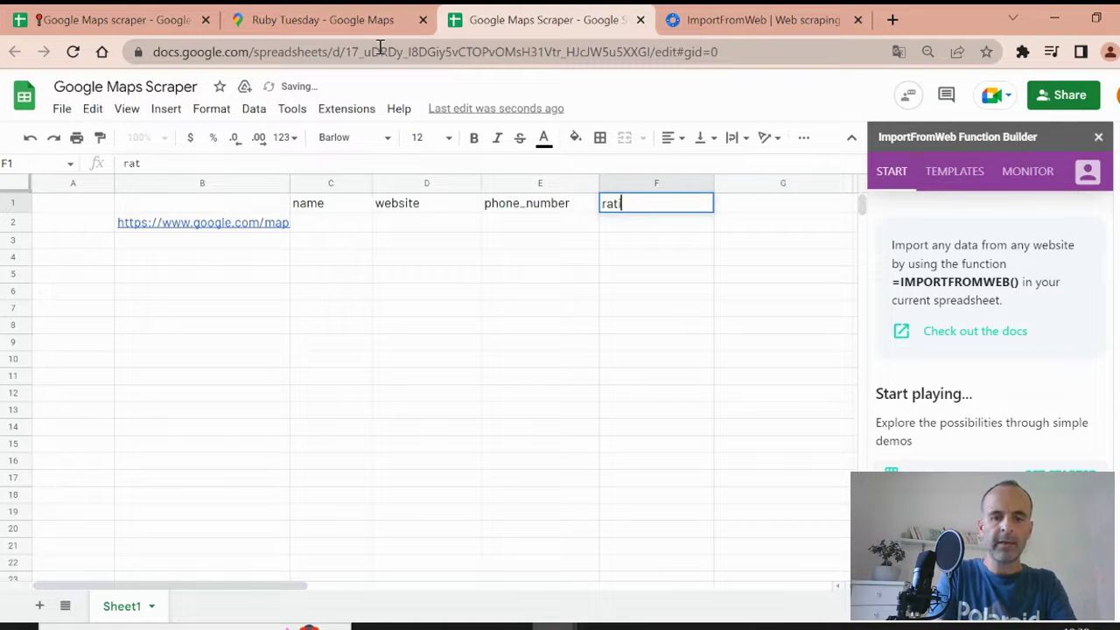
{"action": "type", "text": "ing"}
{"action": "key", "text": "Tab"}
{"action": "type", "text": "rev"}
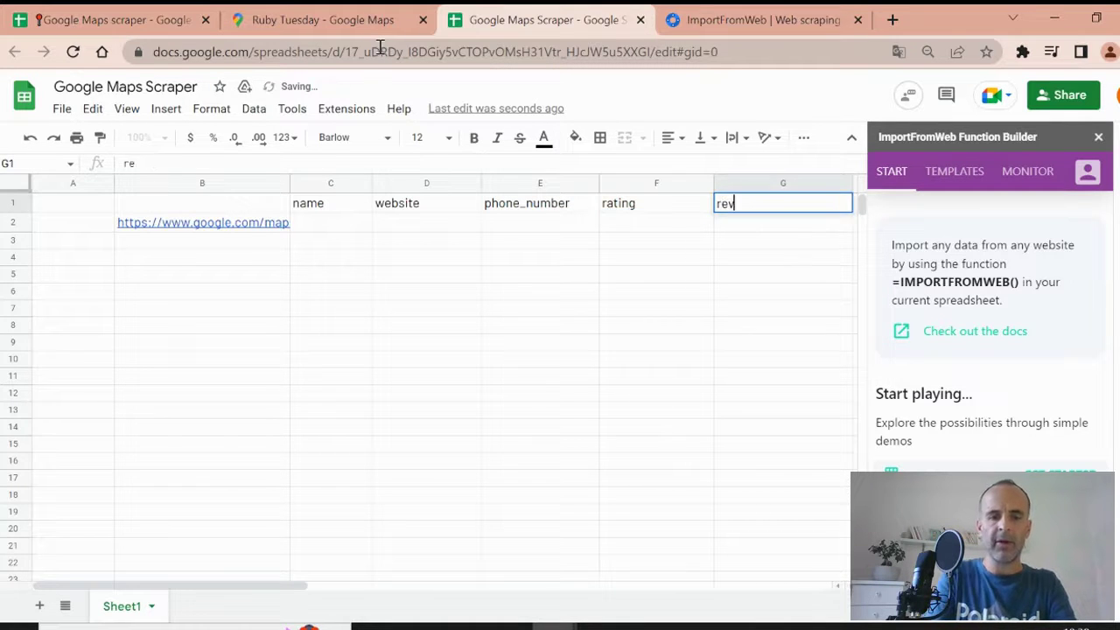
{"action": "type", "text": "iews"}
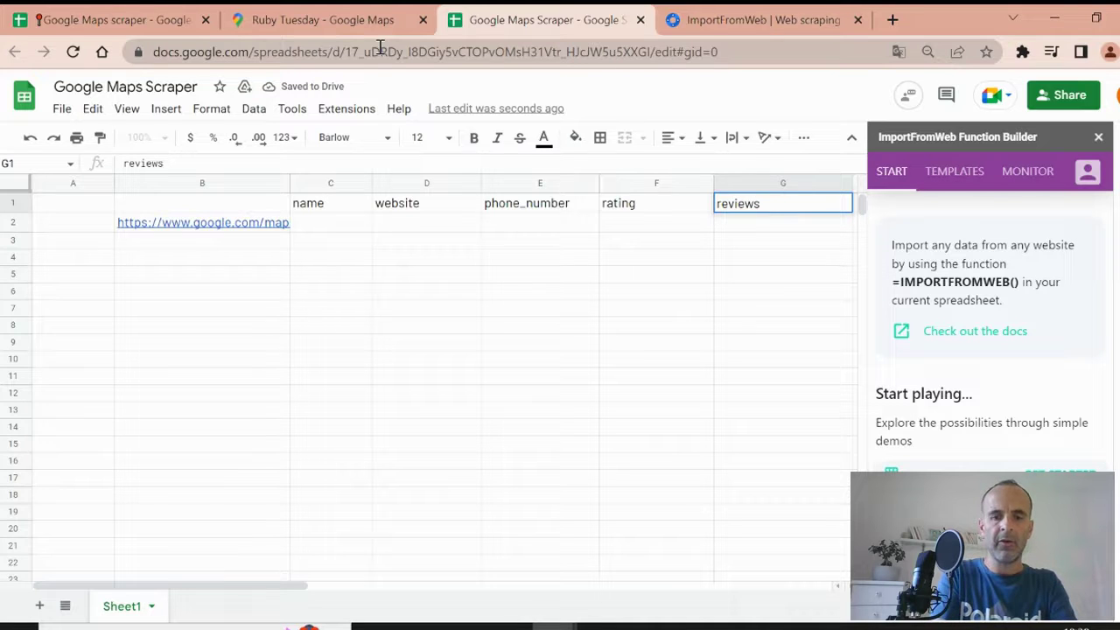
{"action": "type", "text": "_count"}
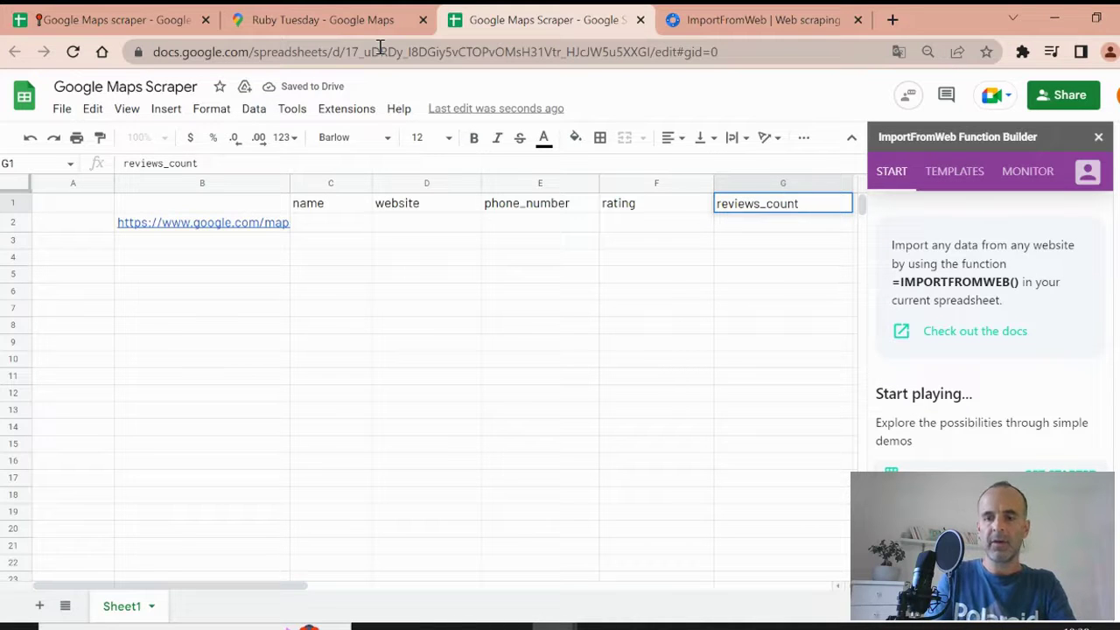
{"action": "key", "text": "Return"}
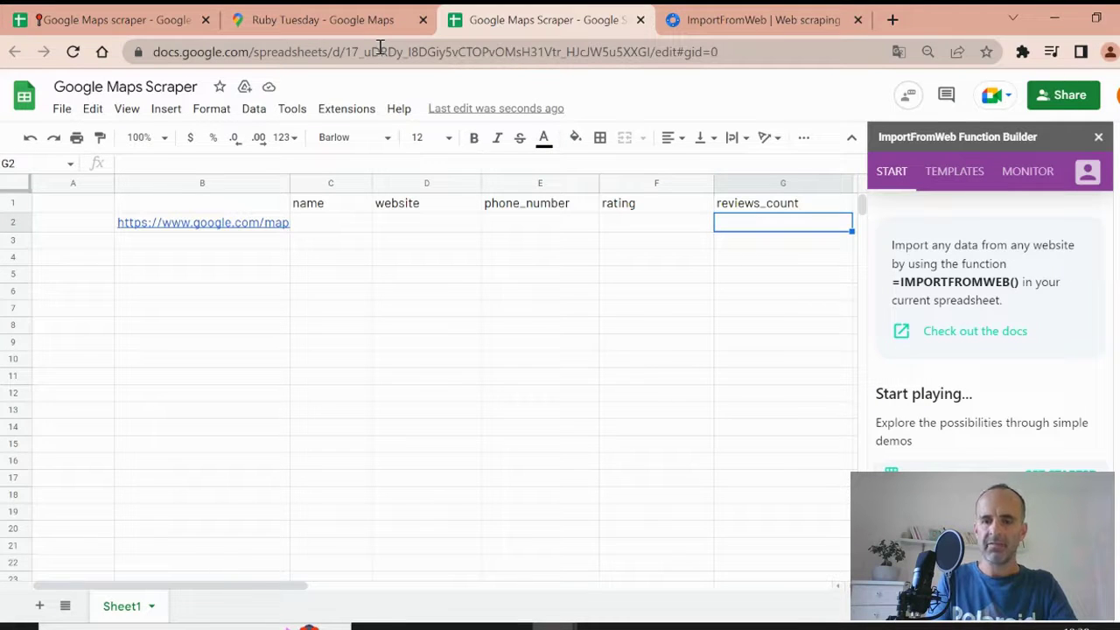
{"action": "key", "text": "Left"}
{"action": "key", "text": "Left"}
{"action": "key", "text": "Left"}
{"action": "key", "text": "Left"}
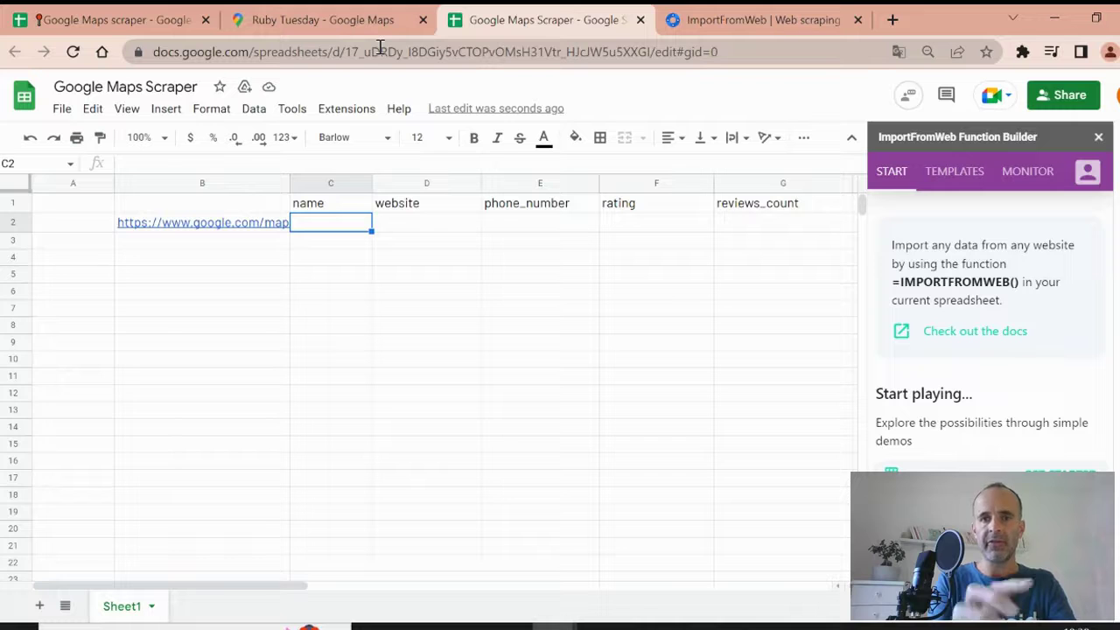
Step: Enter =IMPORTFROMWEB(B2;C1) in C2 to return 'Ruby Tuesday', then widen column C
{"action": "type", "text": "="}
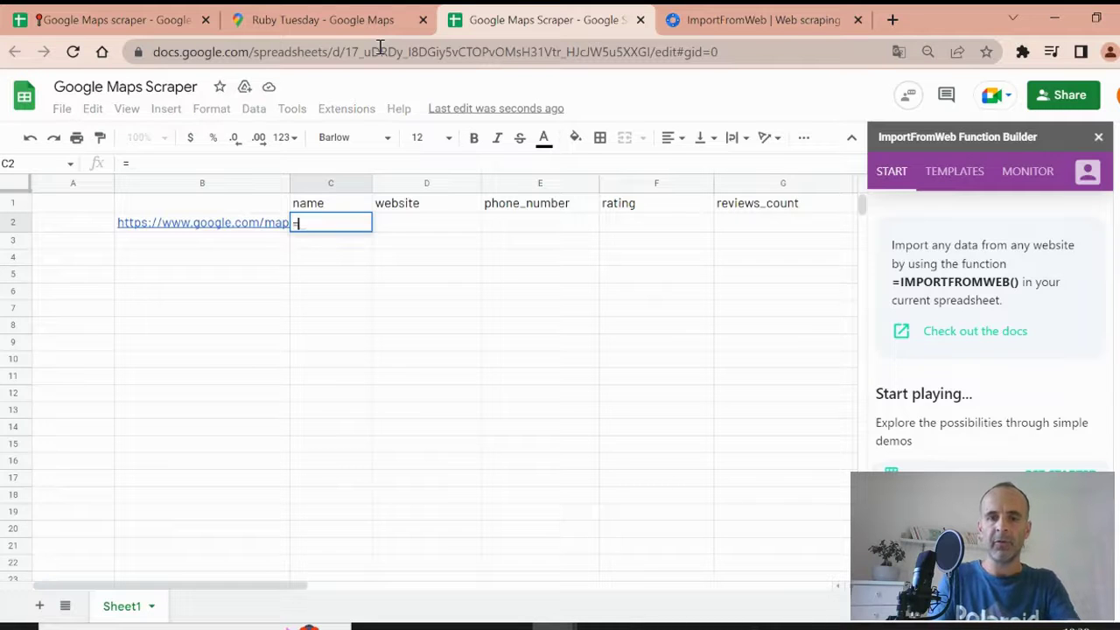
{"action": "type", "text": "I"}
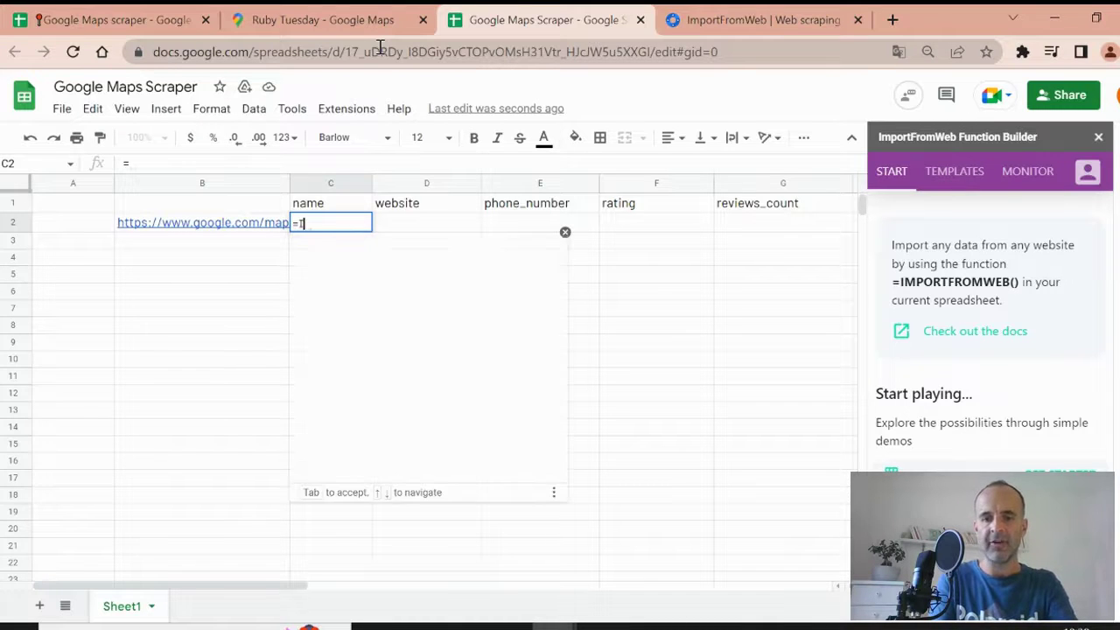
{"action": "type", "text": "MPORTFROMWEB("}
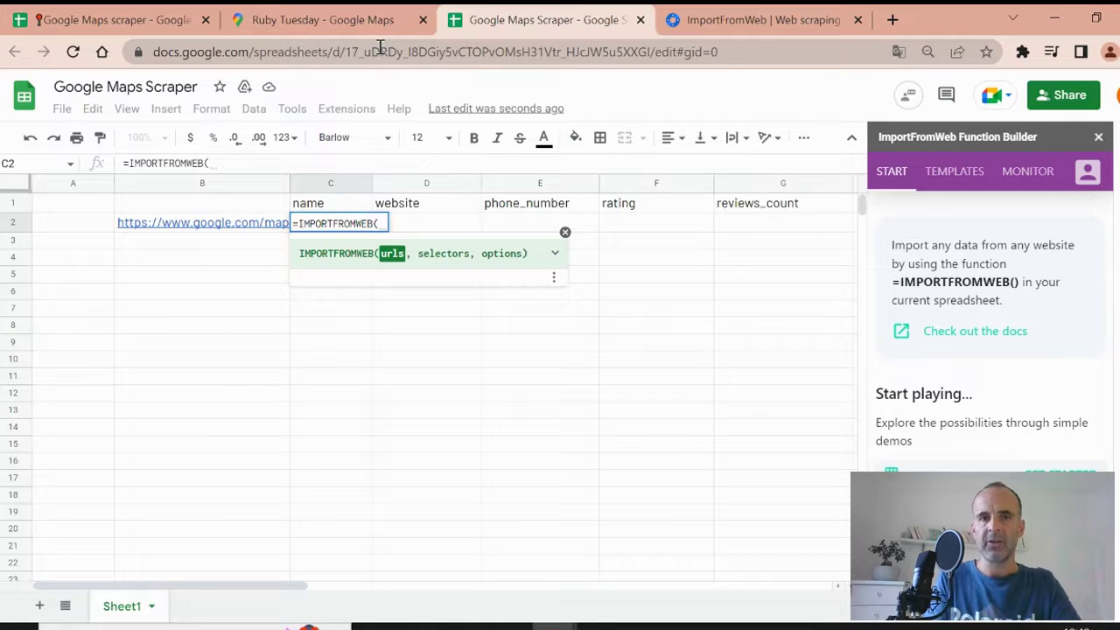
{"action": "key", "text": "Left"}
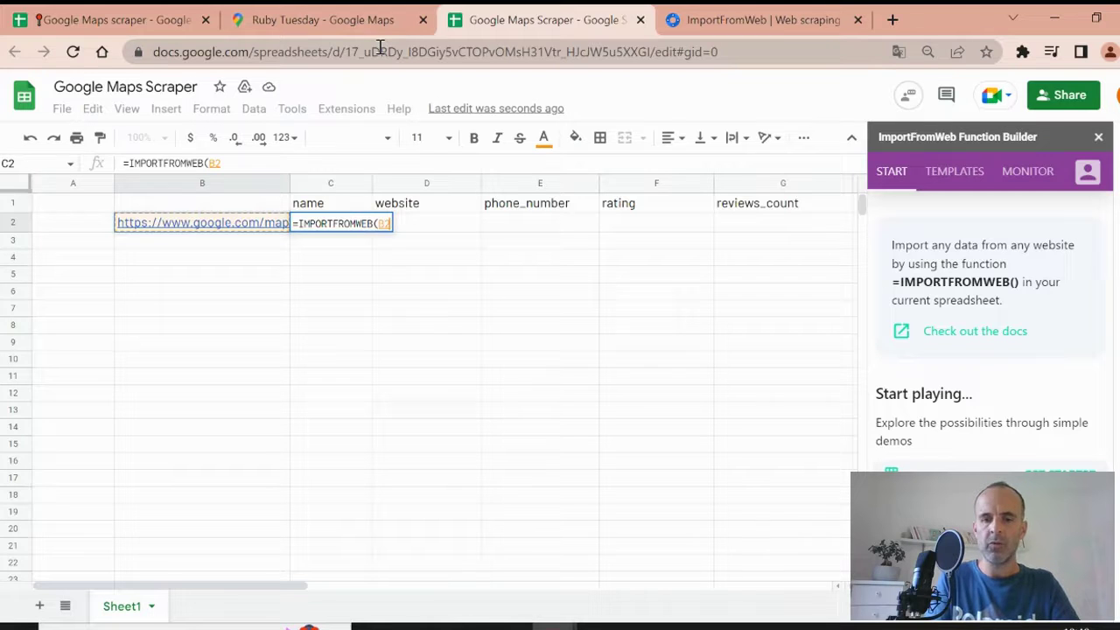
{"action": "type", "text": ";"}
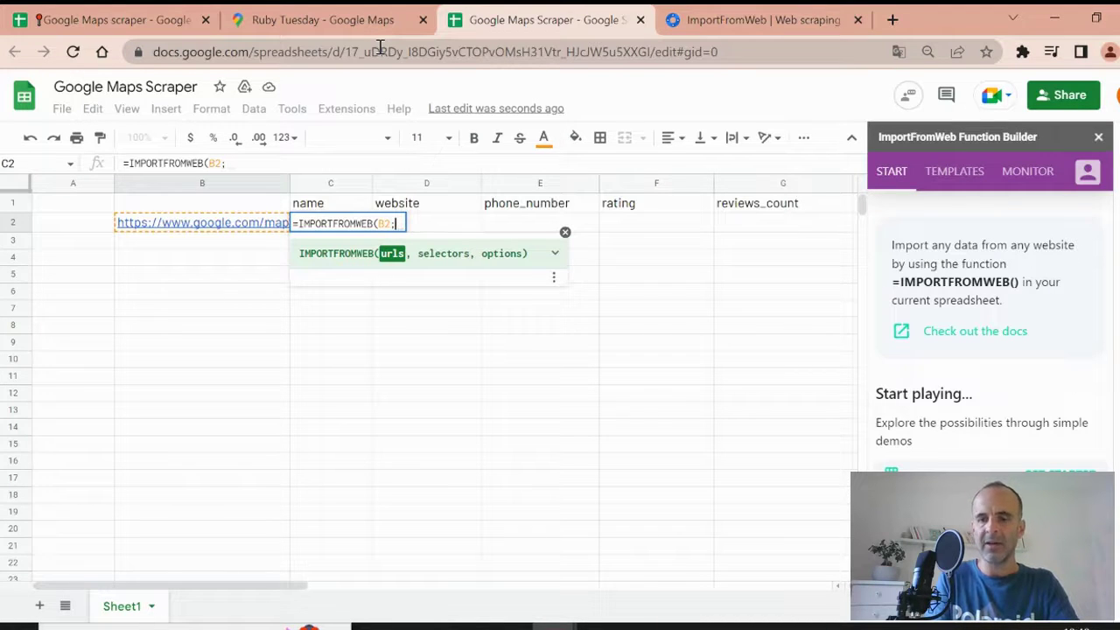
{"action": "key", "text": "Up"}
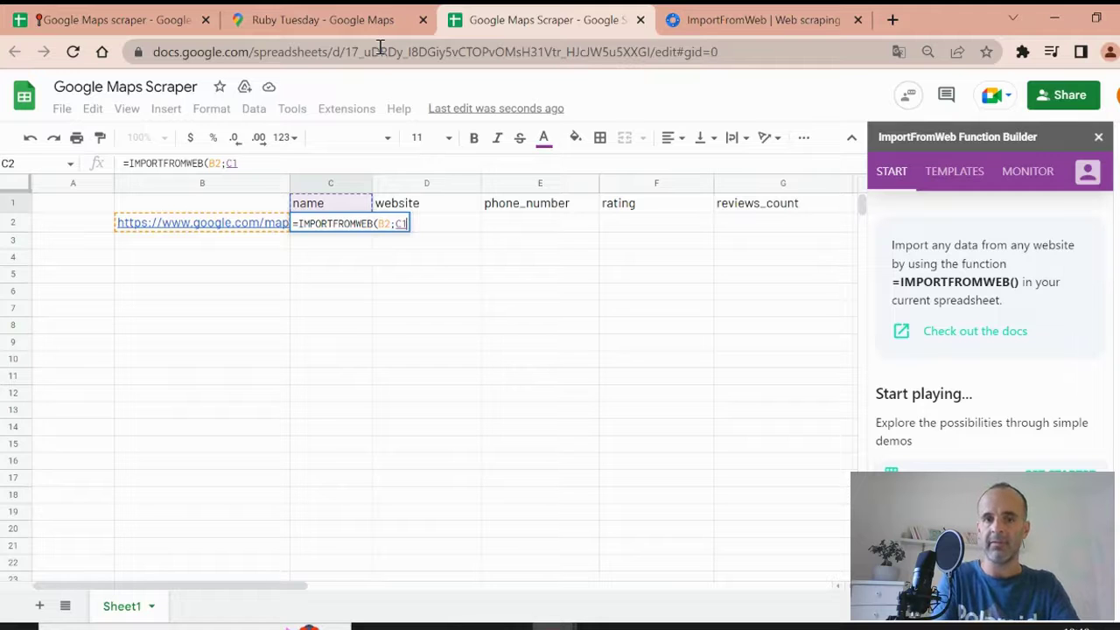
{"action": "type", "text": ")"}
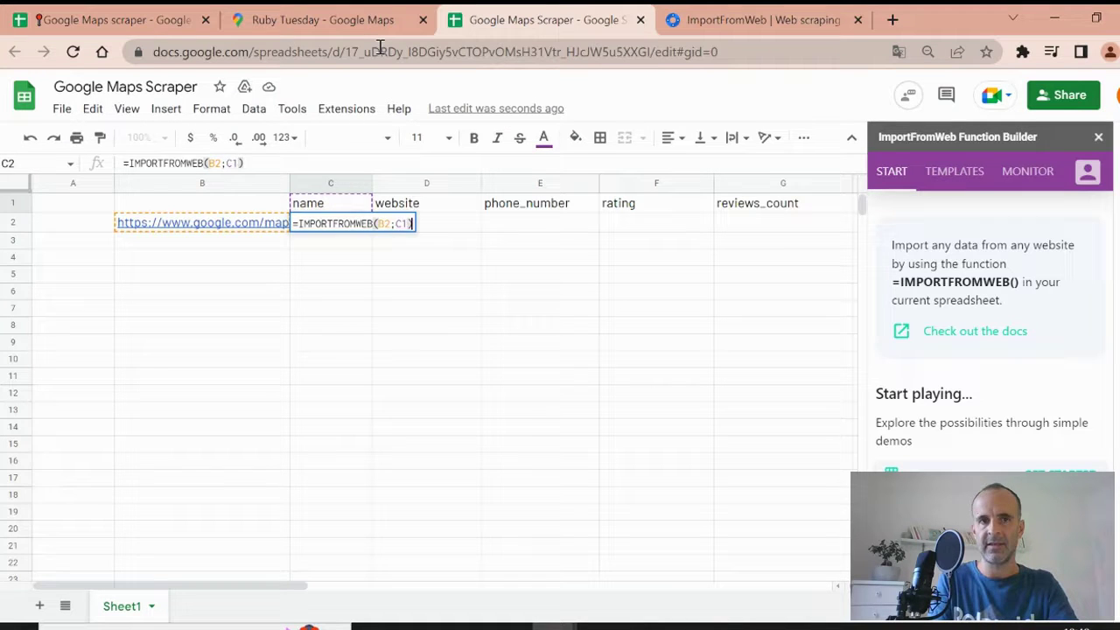
{"action": "key", "text": "Return"}
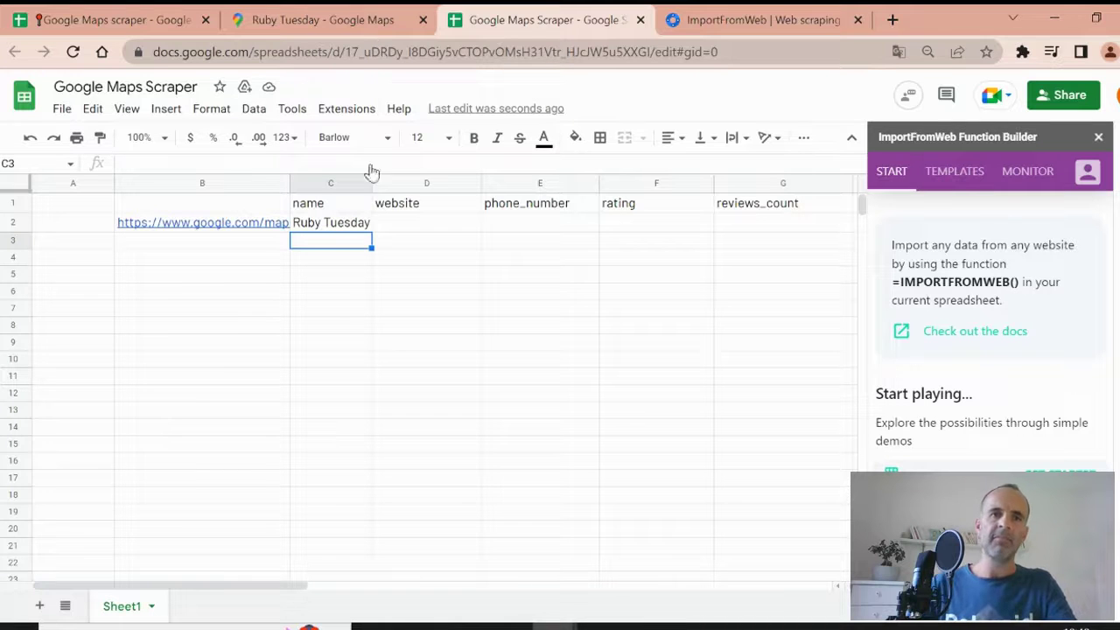
{"action": "left_click_drag", "start_coordinate": [371, 182], "coordinate": [393, 181]}
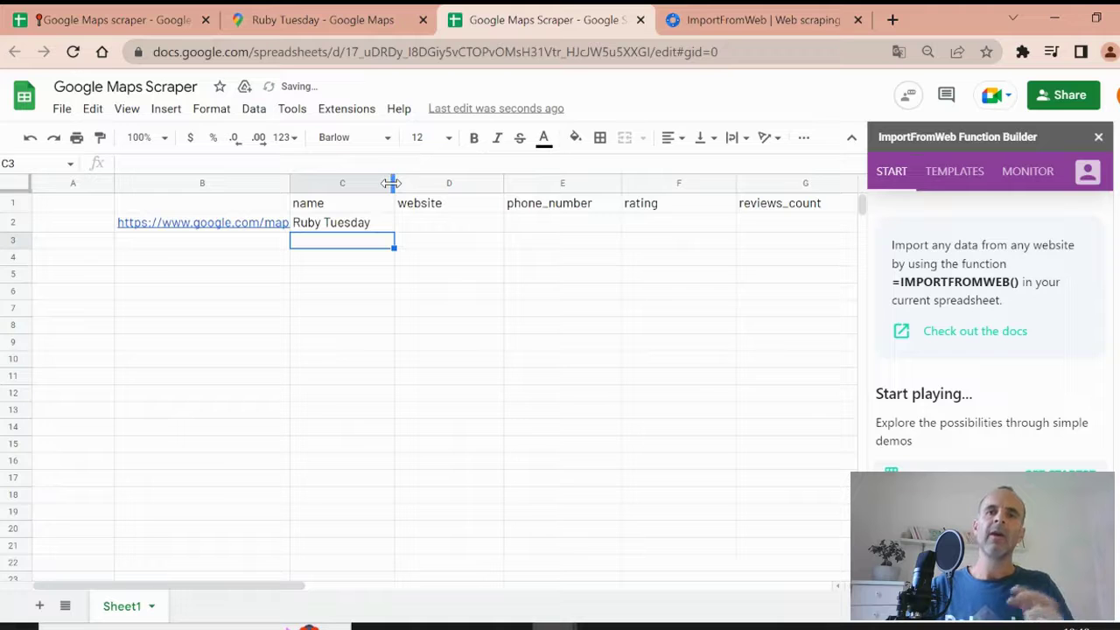
Step: Extend C2's selectors to C1:G1, giving rating 3.2 and 602 reviews, and close the sidebar
{"action": "left_click", "coordinate": [346, 223]}
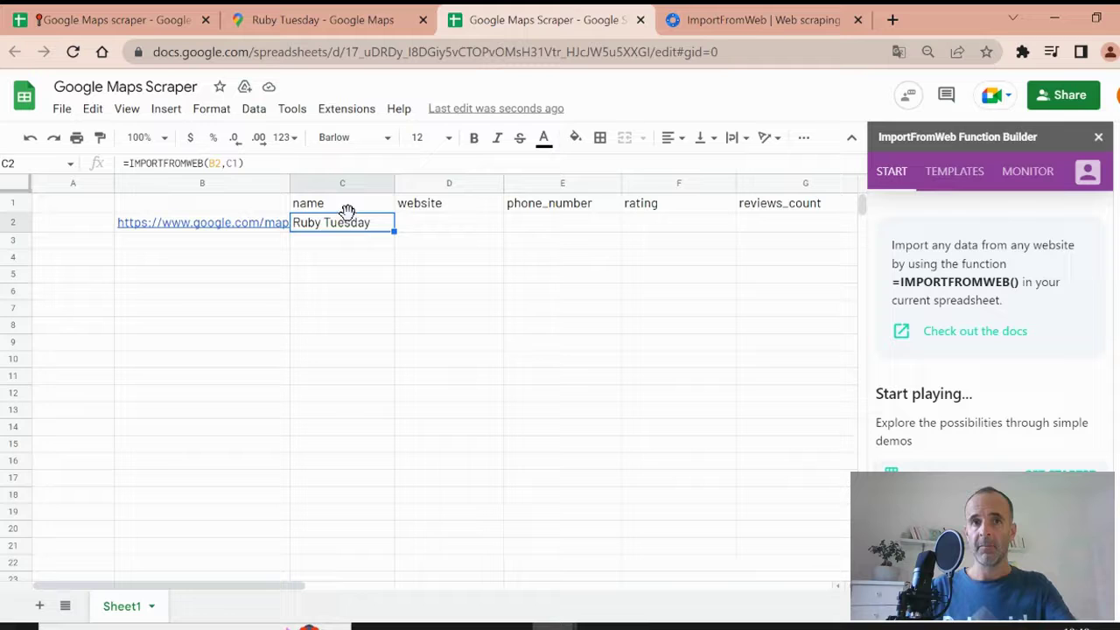
{"action": "left_click", "coordinate": [241, 162]}
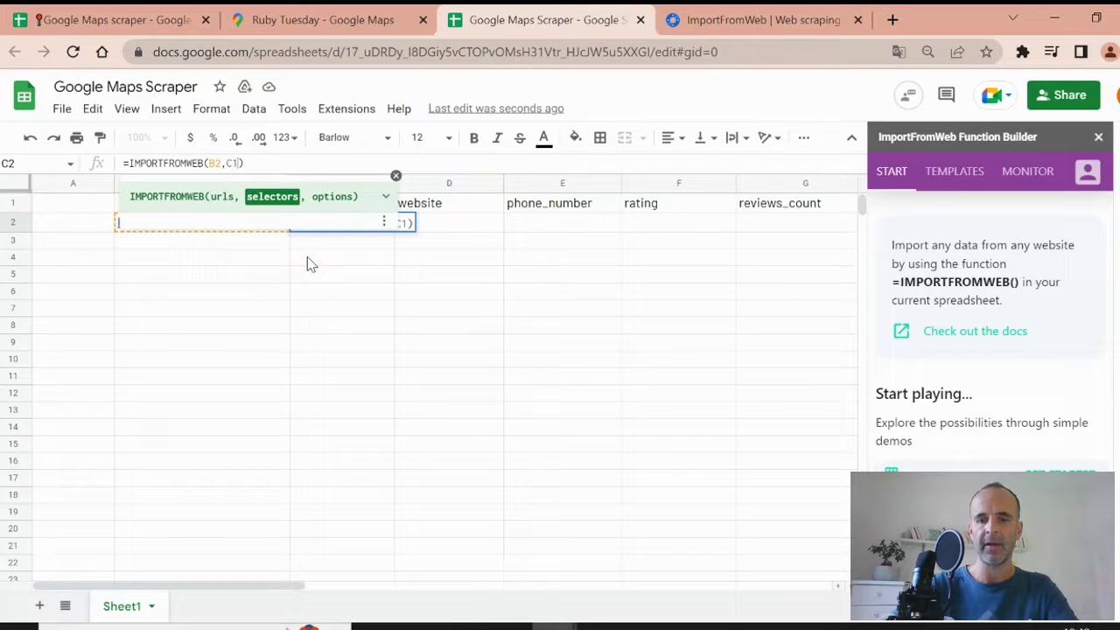
{"action": "type", "text": ":"}
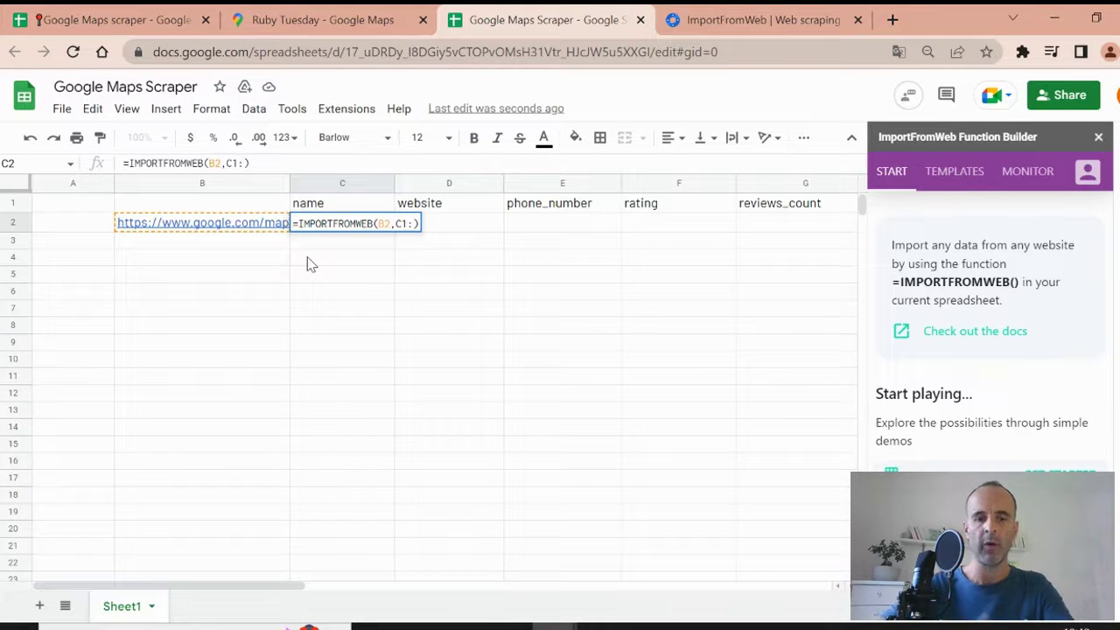
{"action": "type", "text": "G1"}
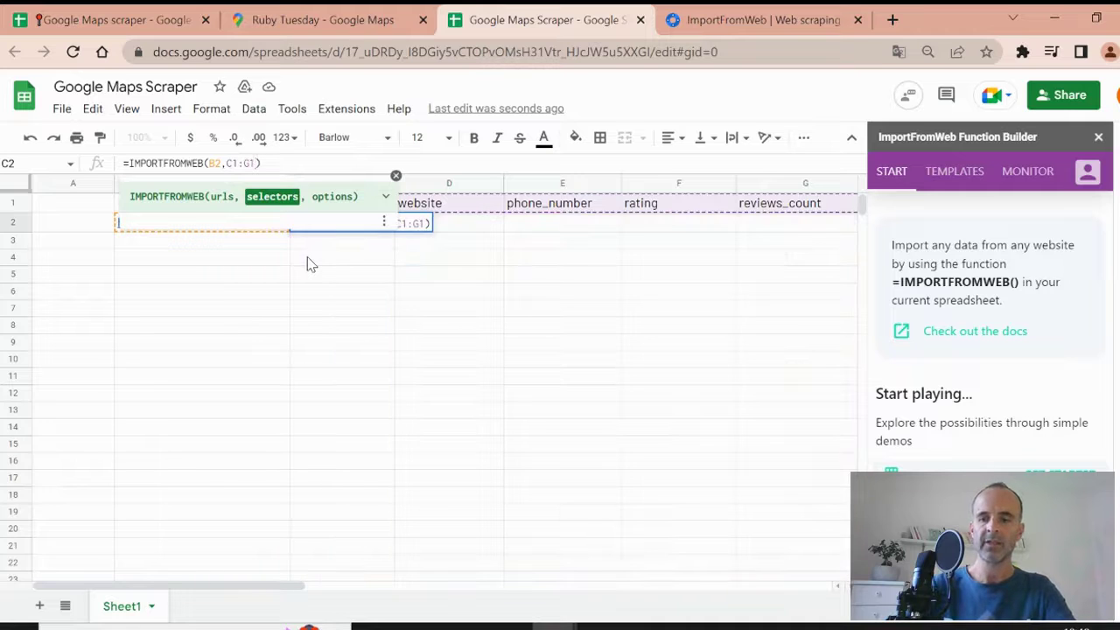
{"action": "key", "text": "Return"}
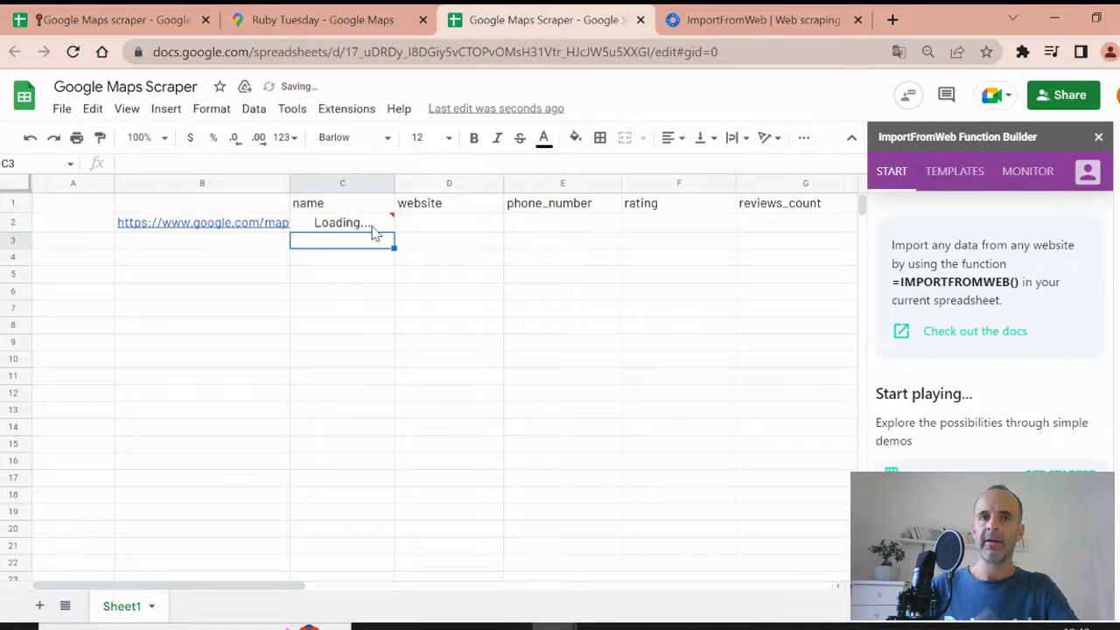
{"action": "mouse_move", "coordinate": [373, 230]}
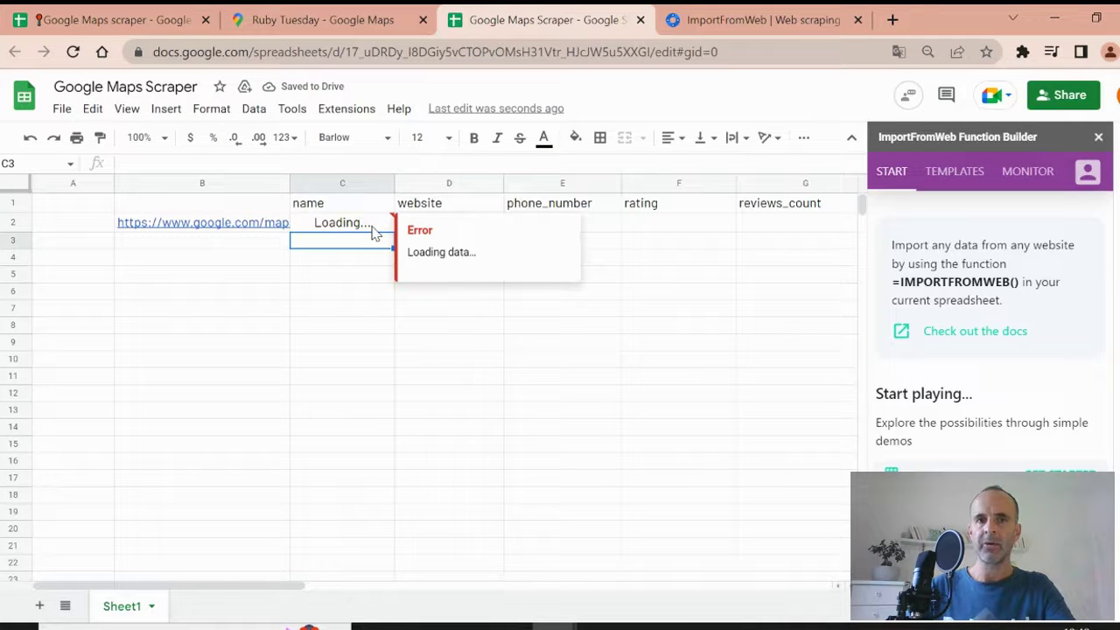
{"action": "left_click", "coordinate": [1099, 138]}
{"action": "left_click", "coordinate": [856, 227]}
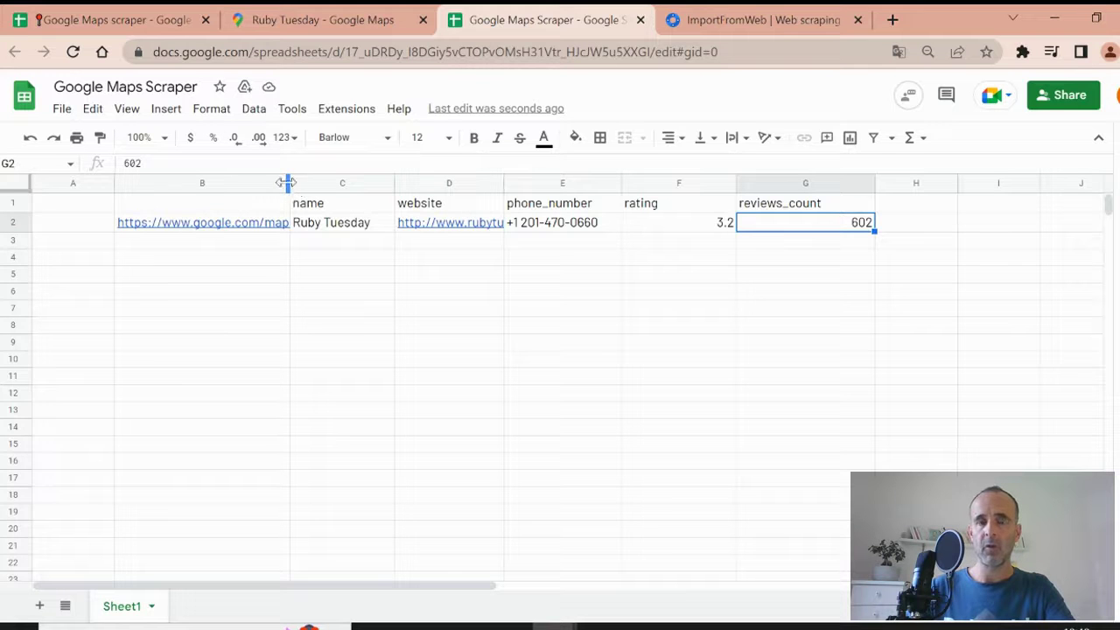
{"action": "left_click", "coordinate": [314, 229]}
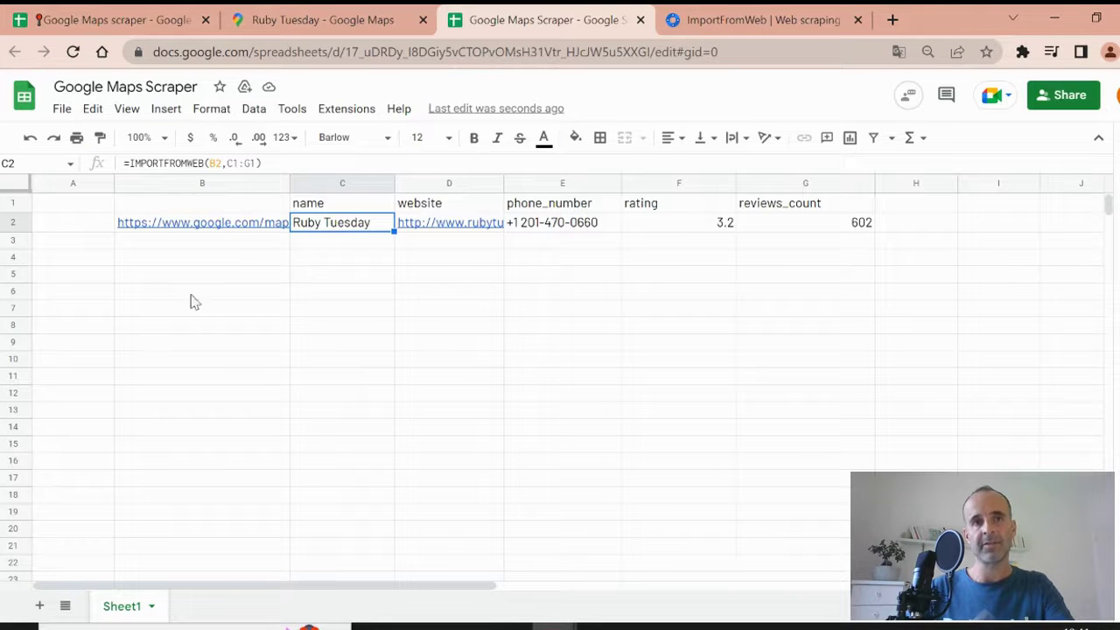
Step: Copy IL Punto's Google Maps link and paste it into B3
{"action": "left_click", "coordinate": [306, 12]}
{"action": "scroll", "coordinate": [131, 320], "scroll_direction": "down", "scroll_amount": 2}
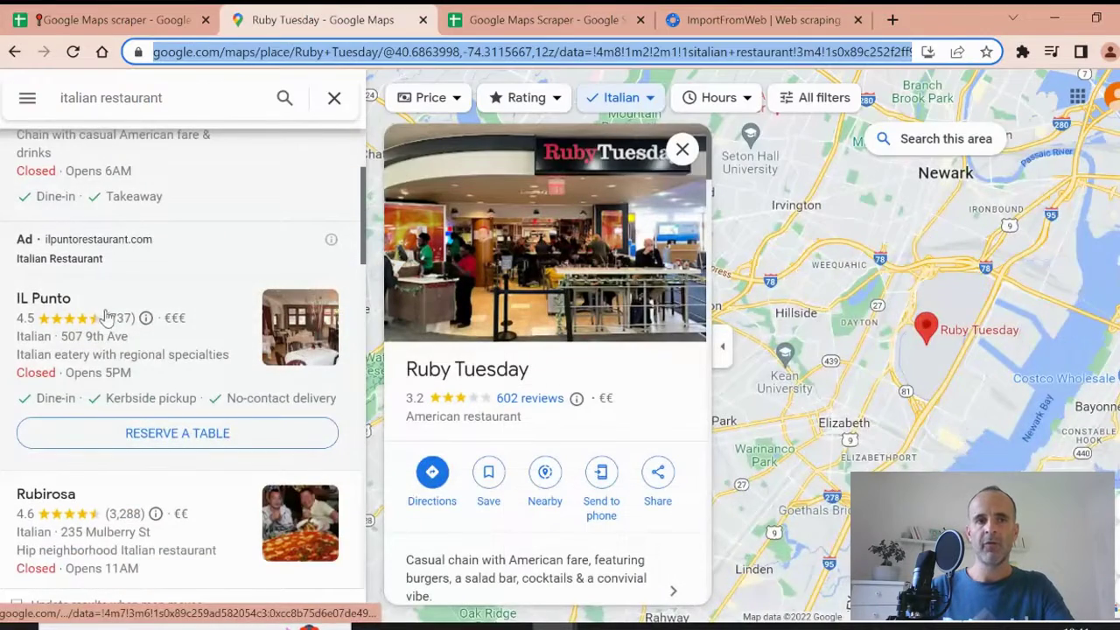
{"action": "left_click", "coordinate": [77, 305]}
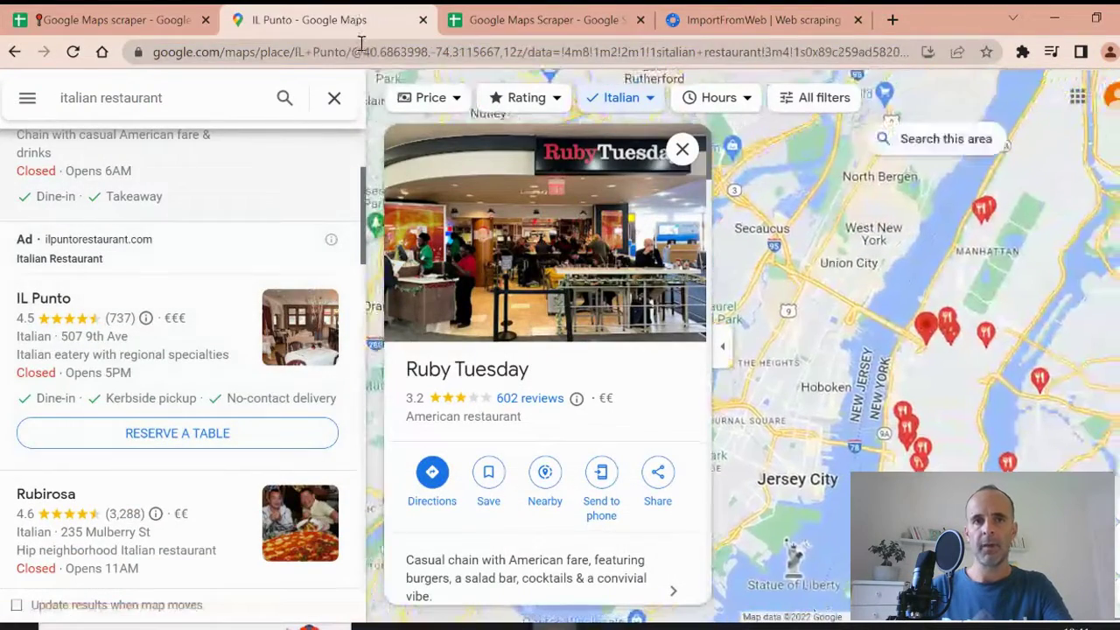
{"action": "left_click", "coordinate": [363, 53]}
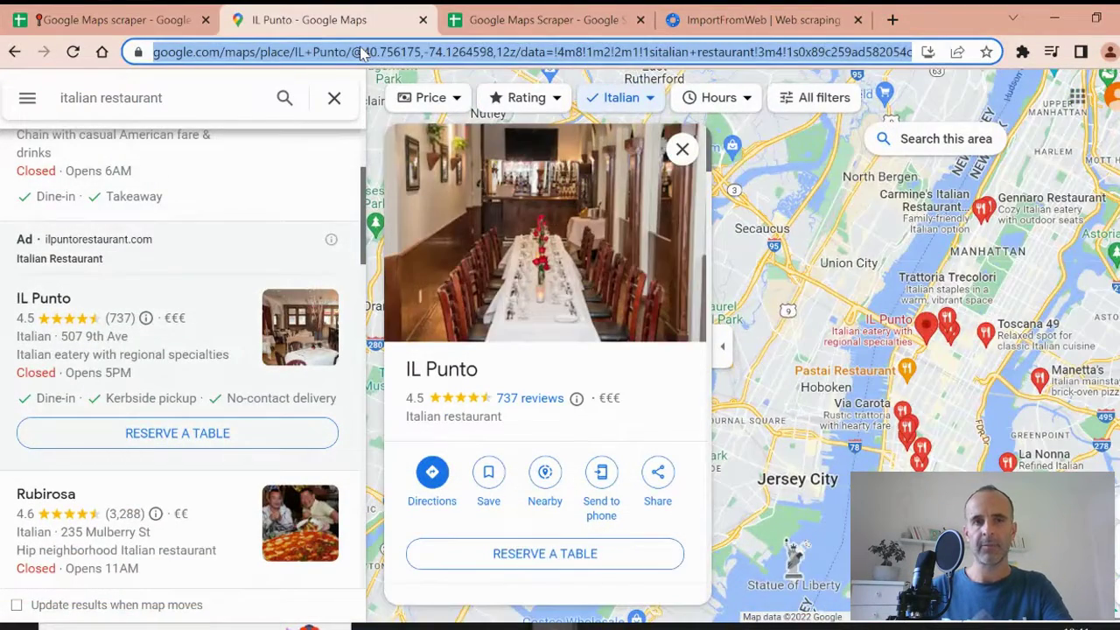
{"action": "right_click", "coordinate": [363, 53]}
{"action": "left_click", "coordinate": [459, 147]}
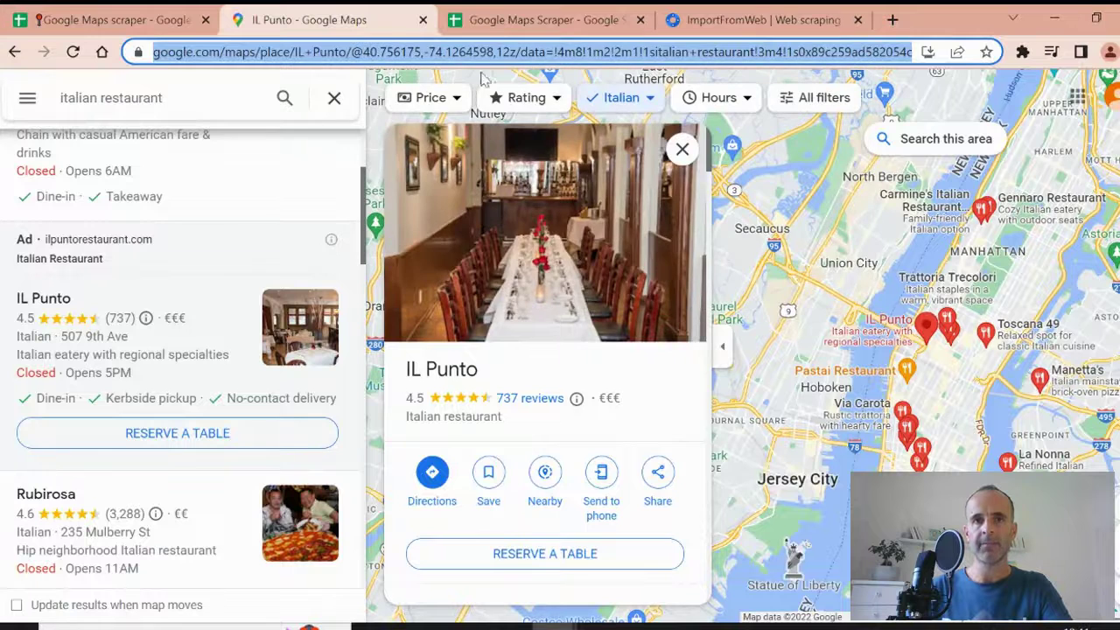
{"action": "left_click", "coordinate": [490, 21]}
{"action": "right_click", "coordinate": [190, 242]}
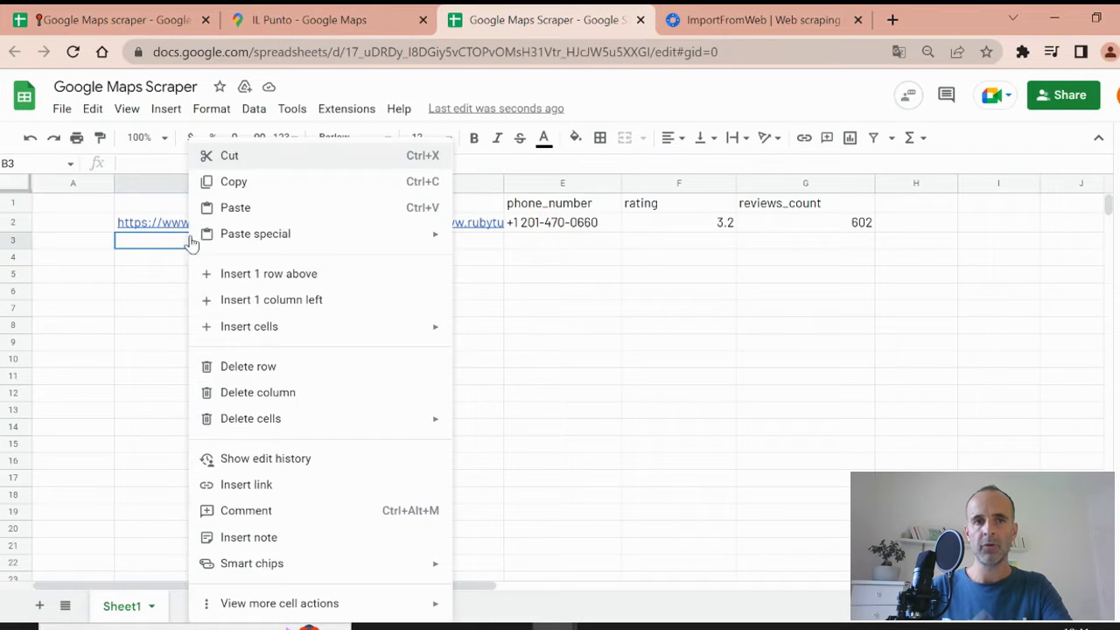
{"action": "left_click", "coordinate": [255, 207]}
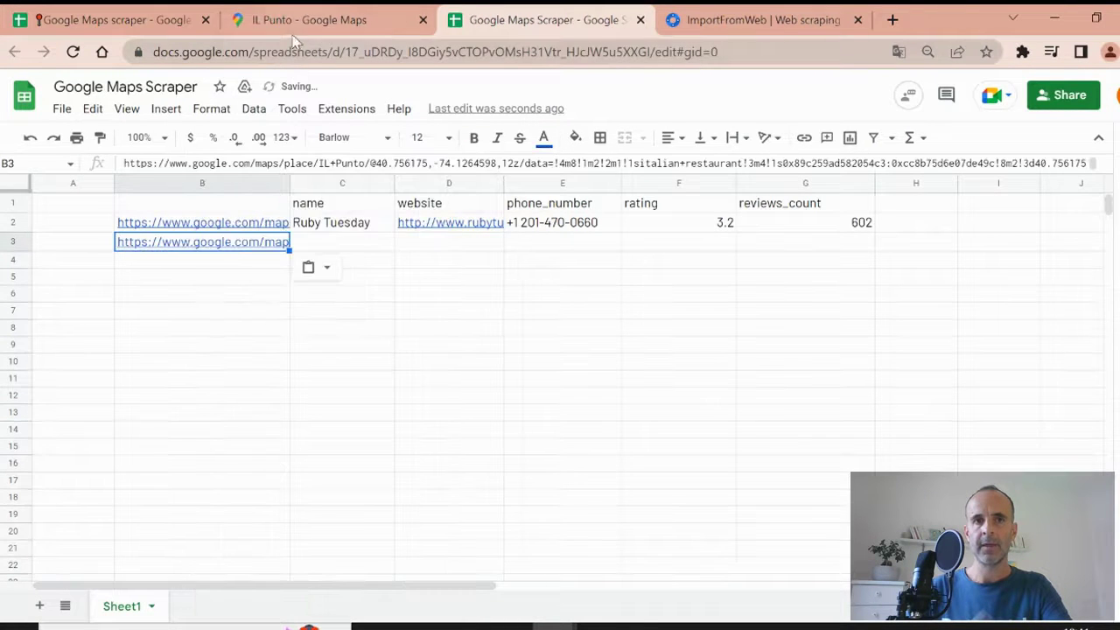
Step: Copy Rubirosa's Google Maps link and paste it into B4
{"action": "left_click", "coordinate": [302, 19]}
{"action": "scroll", "coordinate": [78, 333], "scroll_direction": "down", "scroll_amount": 2}
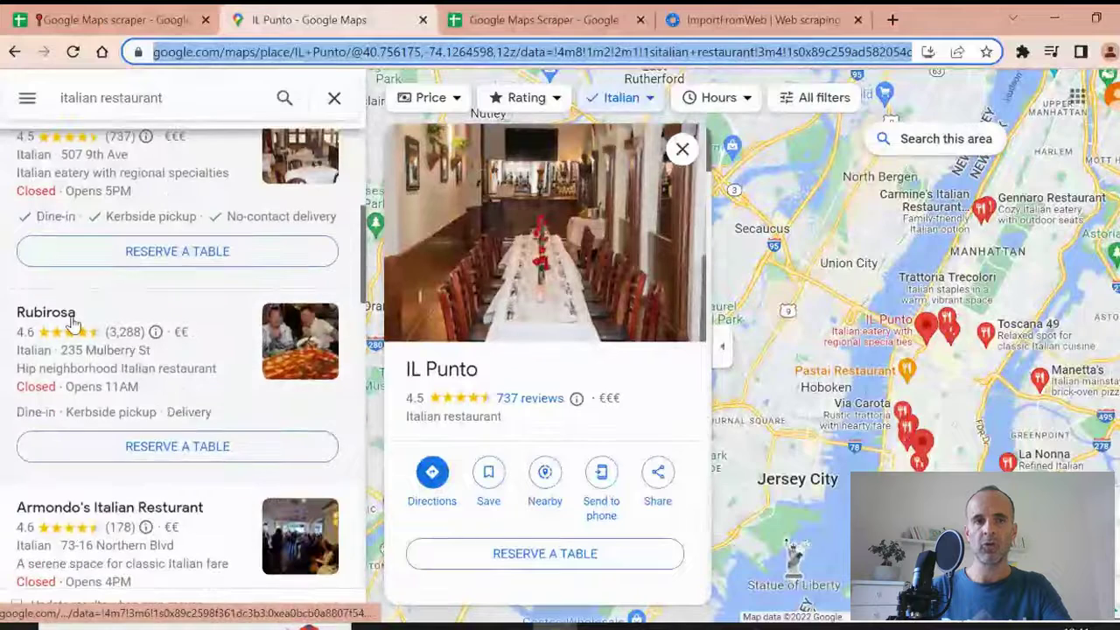
{"action": "left_click", "coordinate": [73, 324]}
{"action": "left_click", "coordinate": [300, 52]}
{"action": "right_click", "coordinate": [300, 48]}
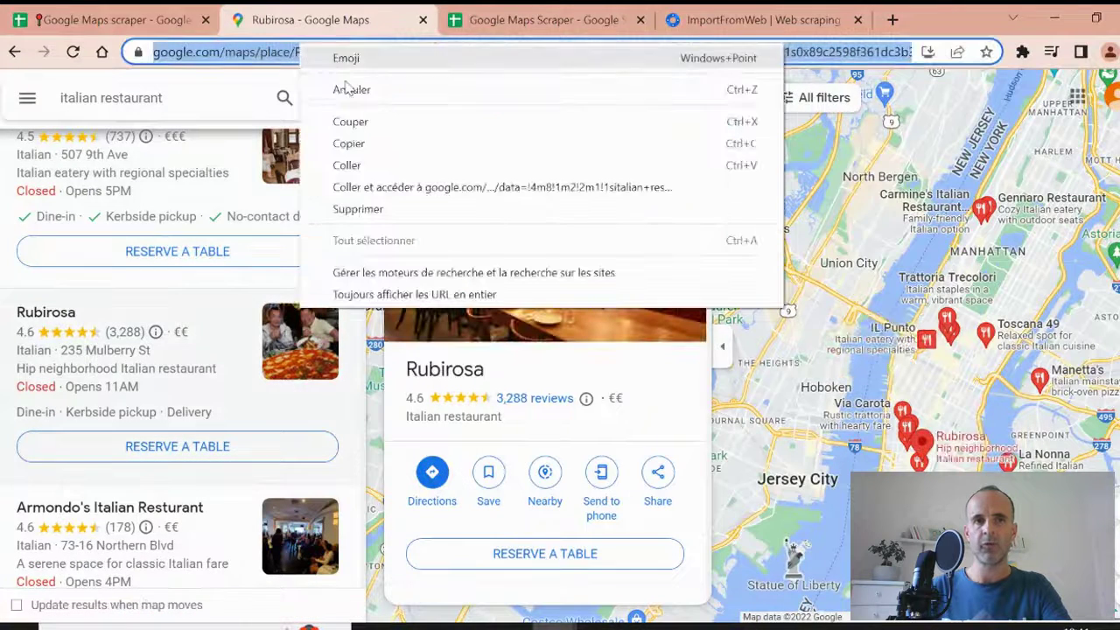
{"action": "left_click", "coordinate": [348, 142]}
{"action": "left_click", "coordinate": [551, 19]}
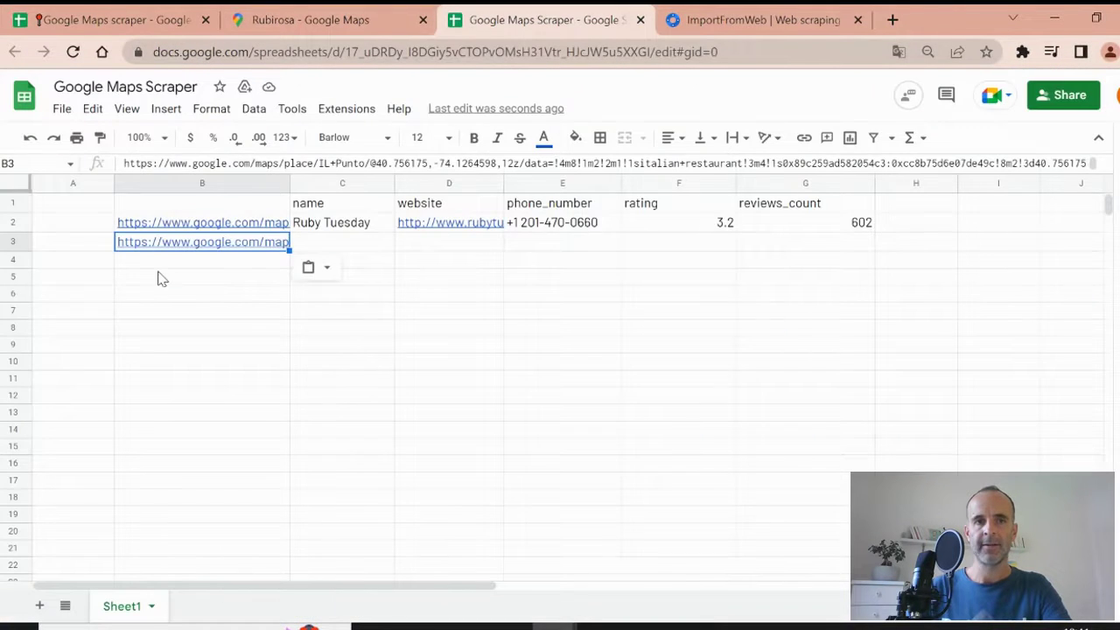
{"action": "left_click", "coordinate": [161, 267]}
{"action": "key", "text": "ctrl+v"}
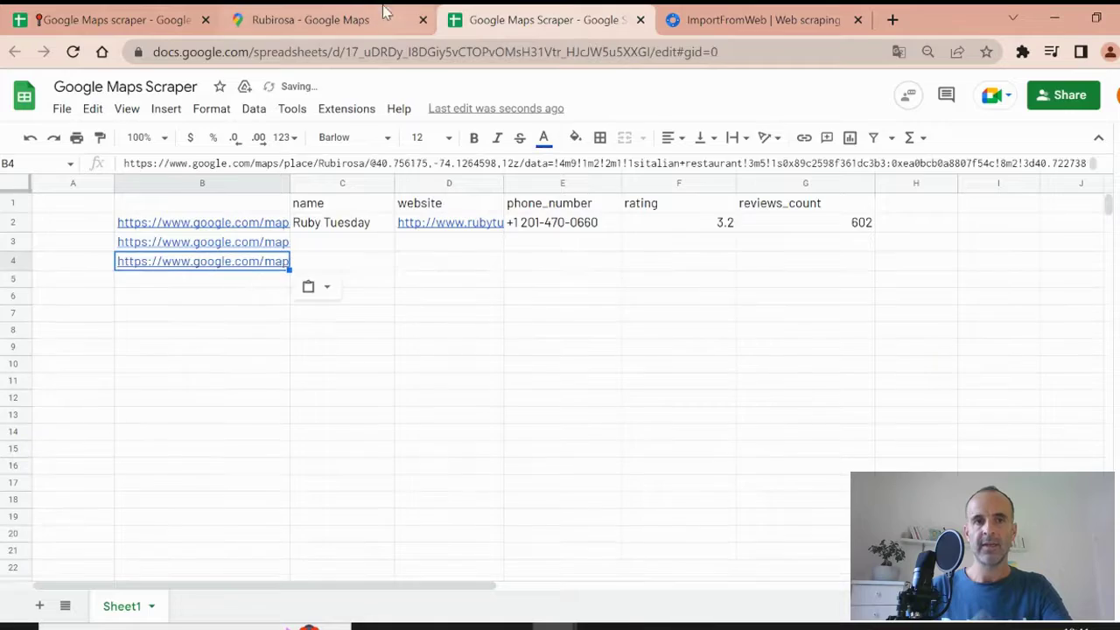
Step: Copy the Armondo's Italian Resturant page link from Google Maps
{"action": "left_click", "coordinate": [310, 20]}
{"action": "left_click", "coordinate": [57, 517]}
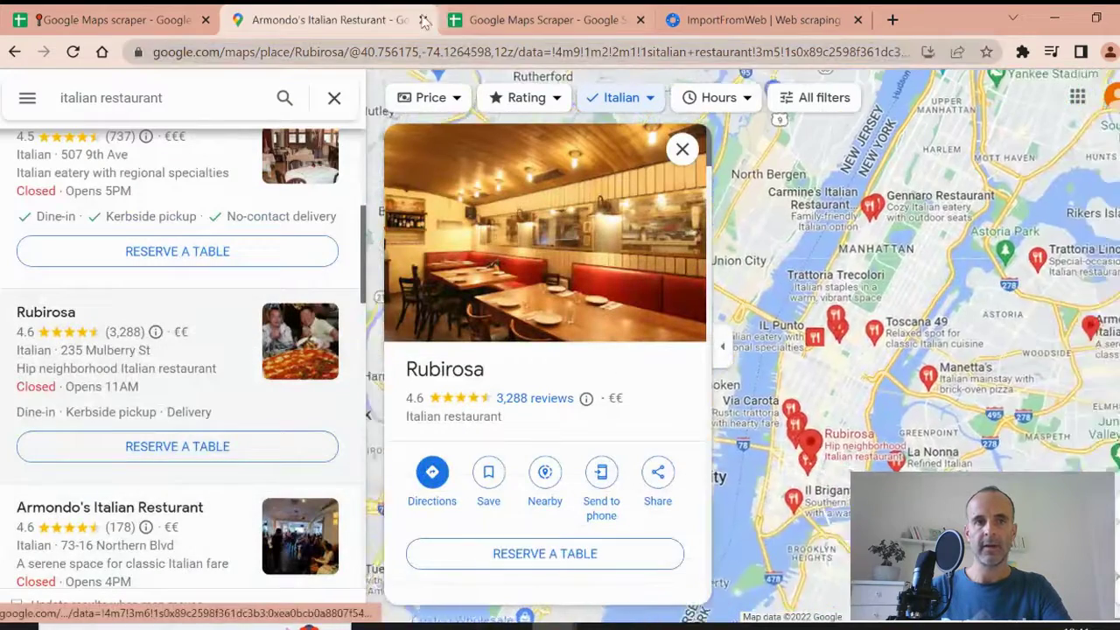
{"action": "left_click", "coordinate": [455, 52]}
{"action": "left_click", "coordinate": [473, 20]}
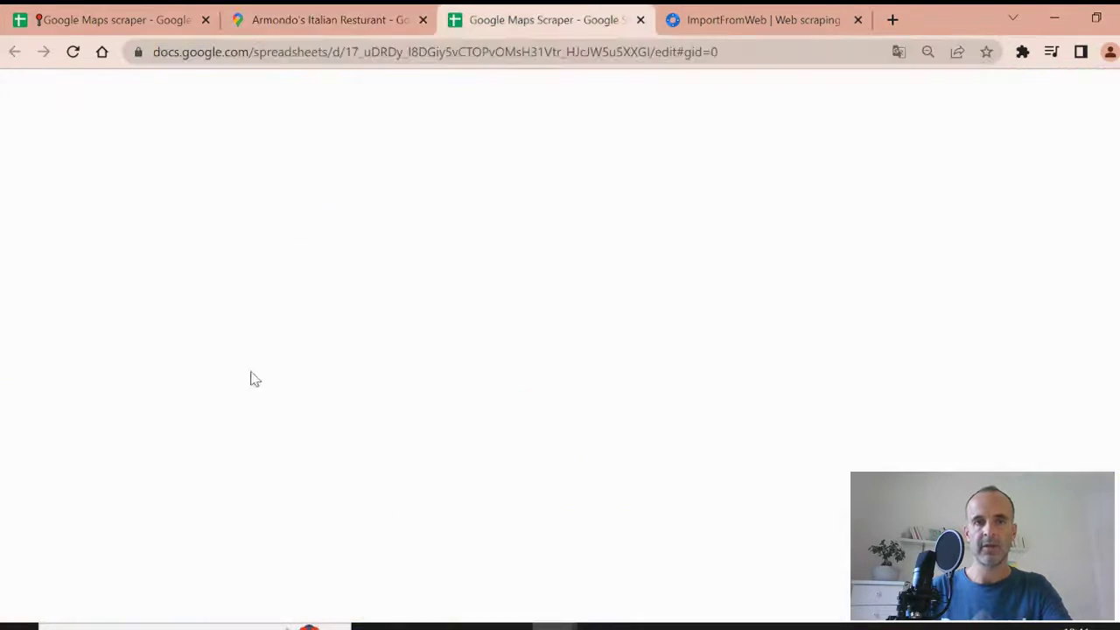
Step: Paste the Armondo's Maps link into B5
{"action": "left_click", "coordinate": [175, 292]}
{"action": "key", "text": "ctrl+v"}
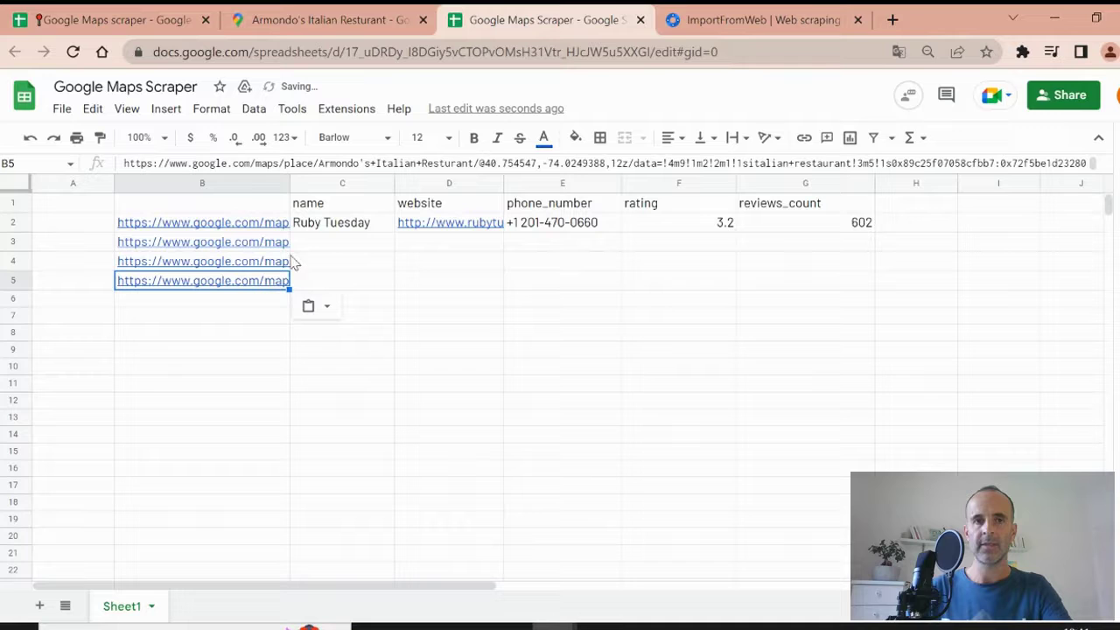
{"action": "left_click", "coordinate": [308, 252]}
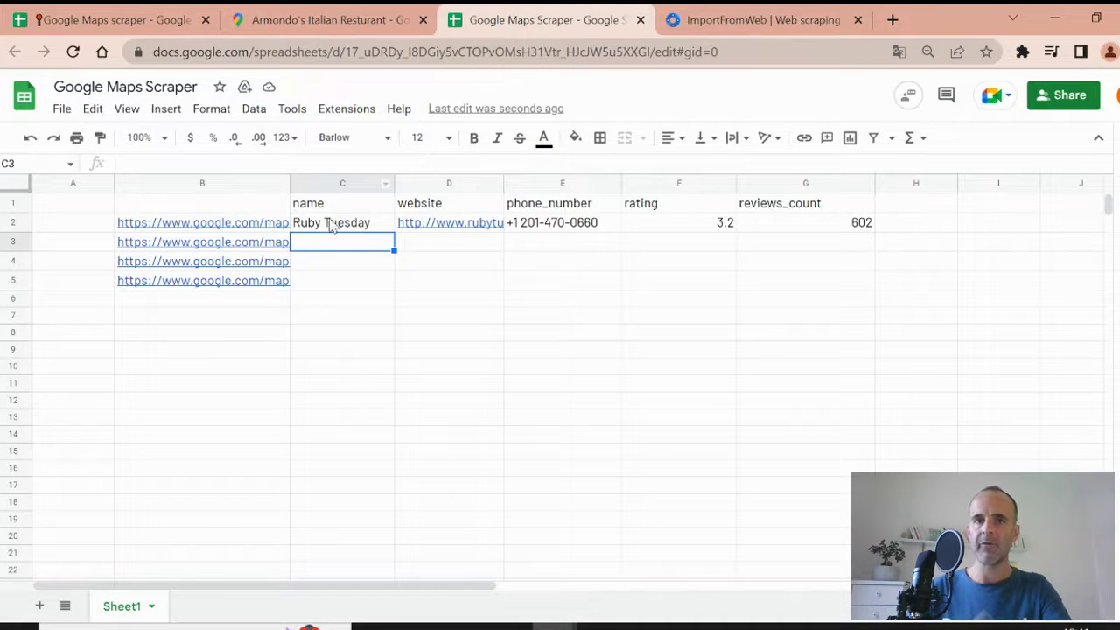
Step: Change C2's formula URL range to B2:B5 so all four restaurants get scraped
{"action": "mouse_move", "coordinate": [230, 243]}
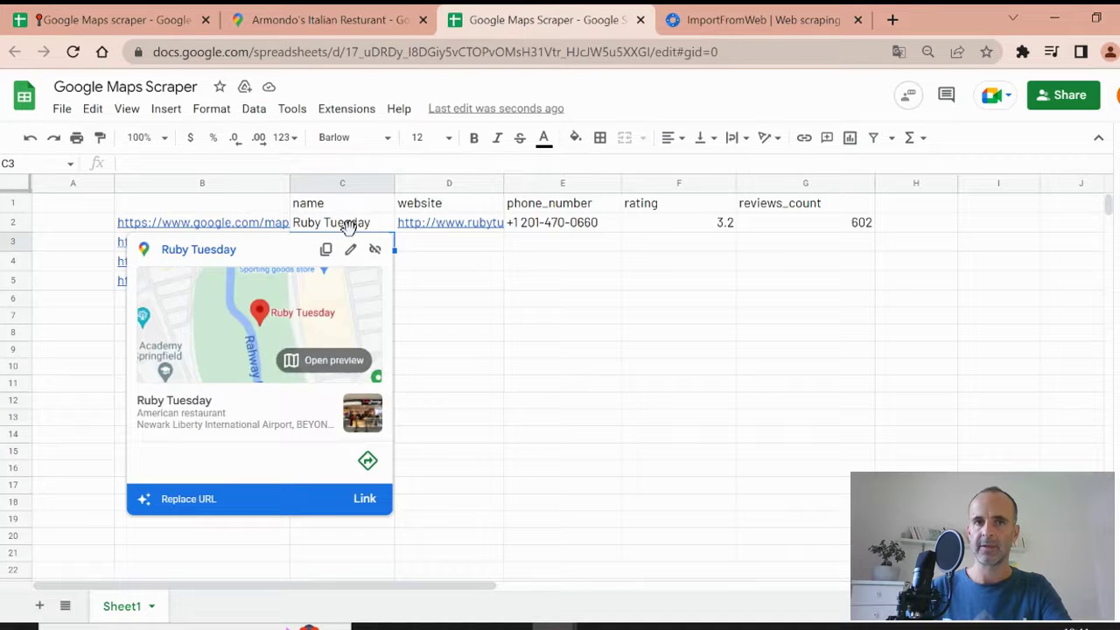
{"action": "left_click", "coordinate": [353, 229]}
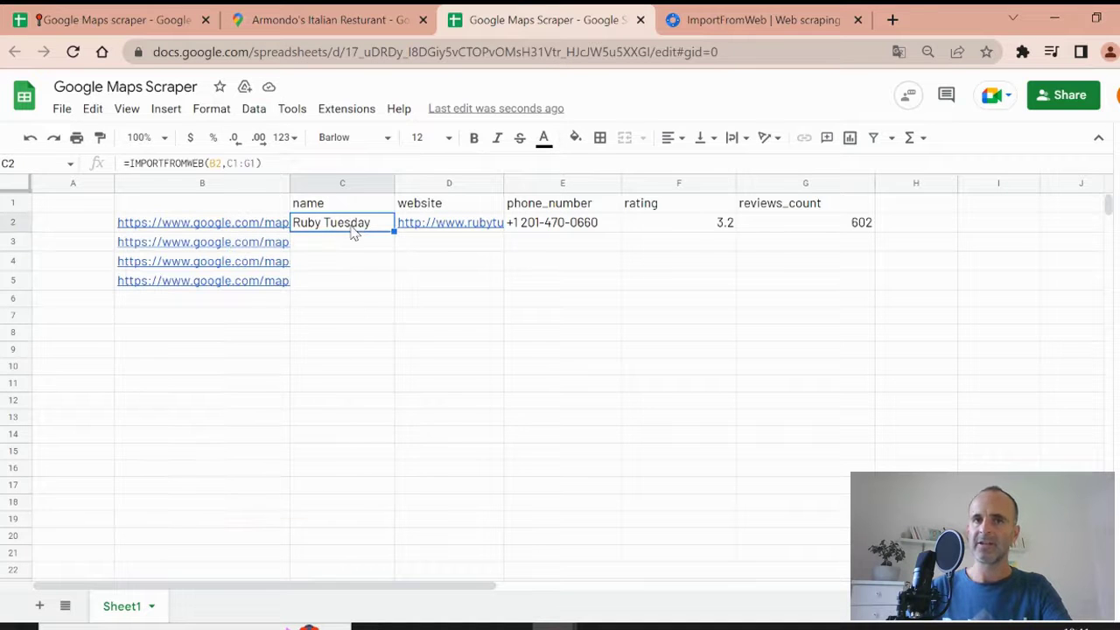
{"action": "left_click", "coordinate": [221, 165]}
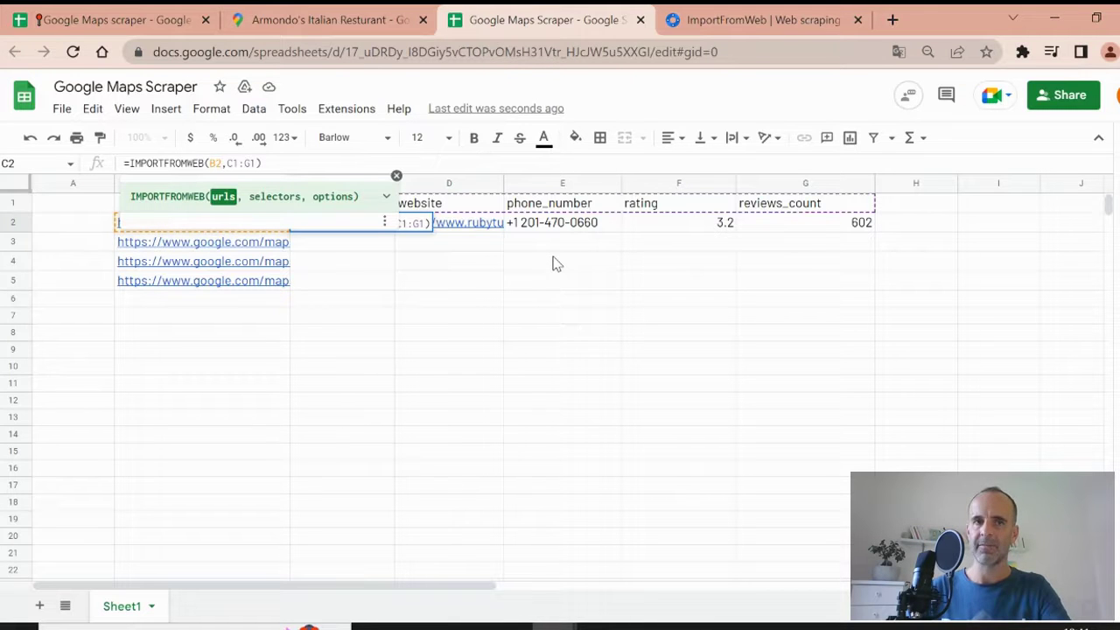
{"action": "type", "text": ":"}
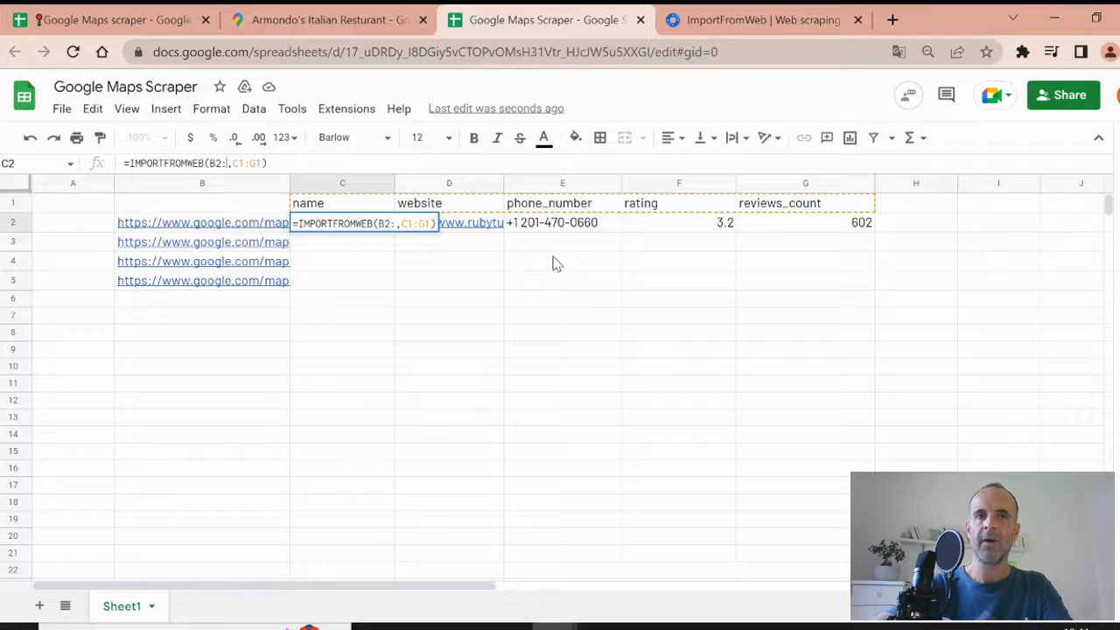
{"action": "type", "text": "B5"}
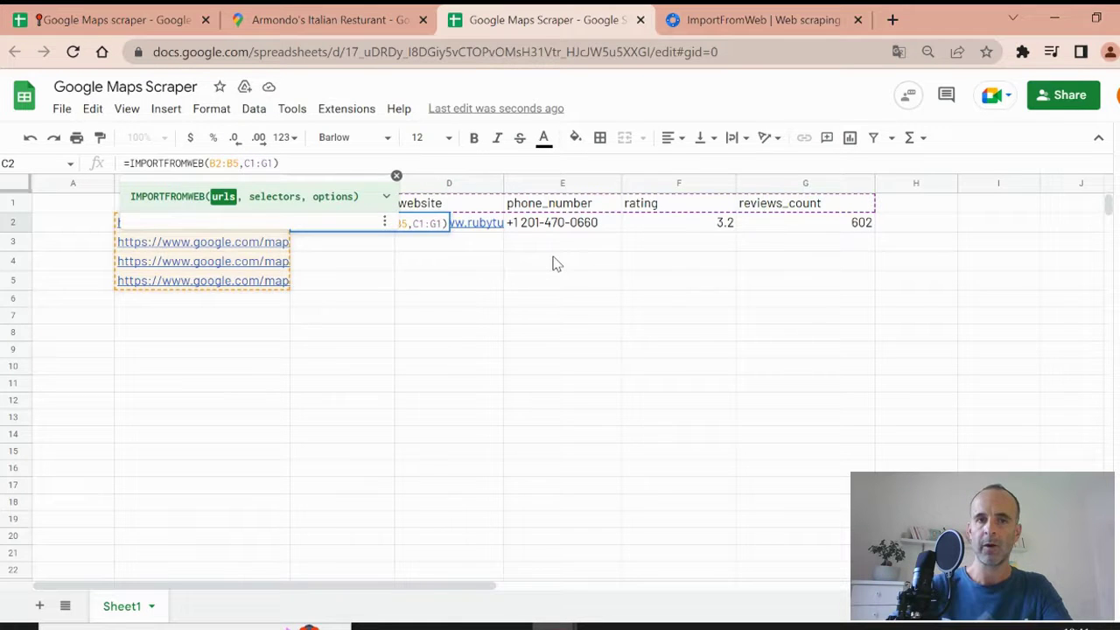
{"action": "key", "text": "Return"}
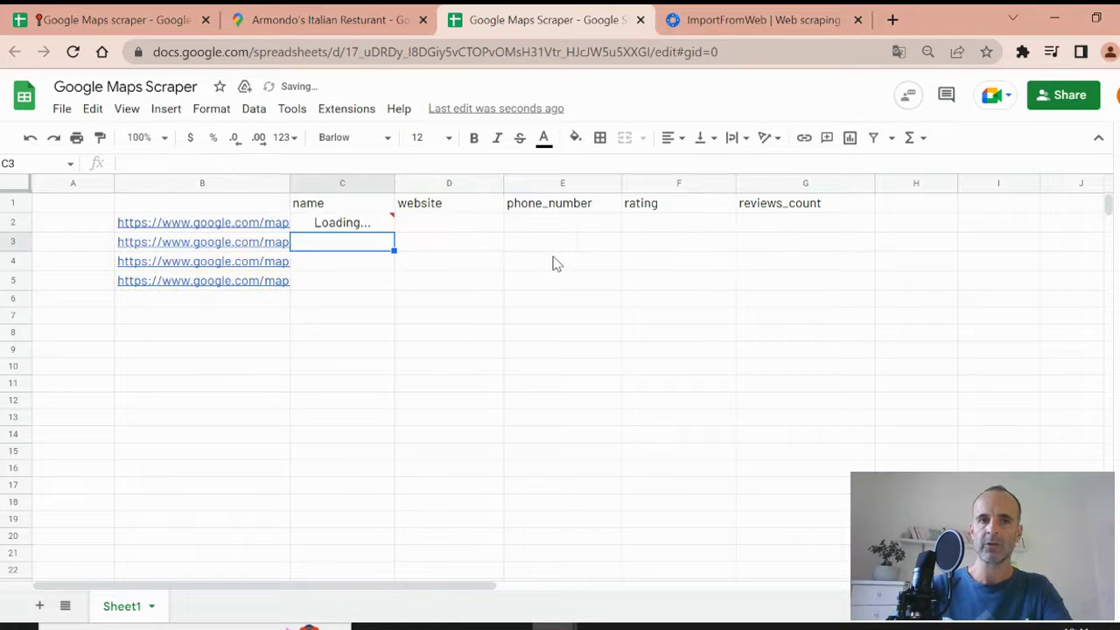
{"action": "left_click", "coordinate": [337, 227]}
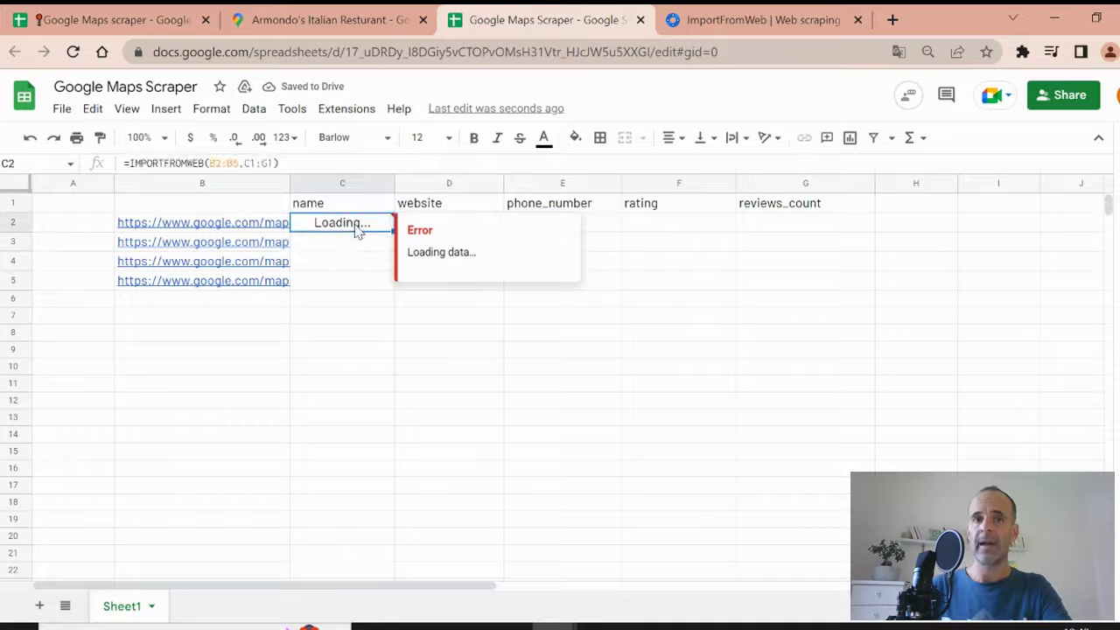
{"action": "left_click", "coordinate": [704, 435]}
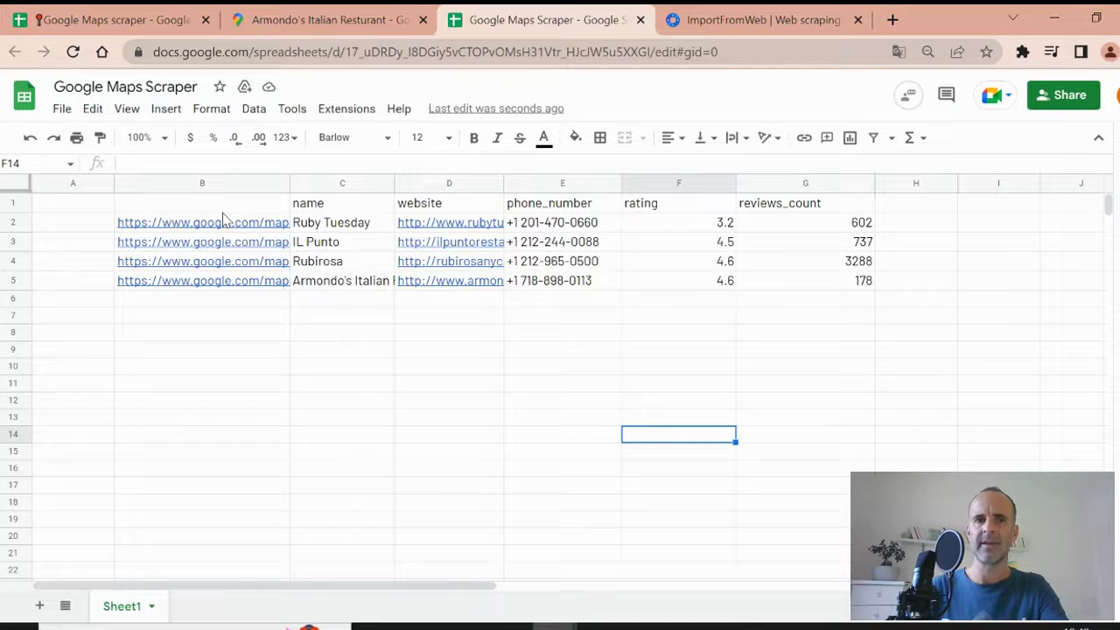
{"action": "left_click", "coordinate": [331, 227]}
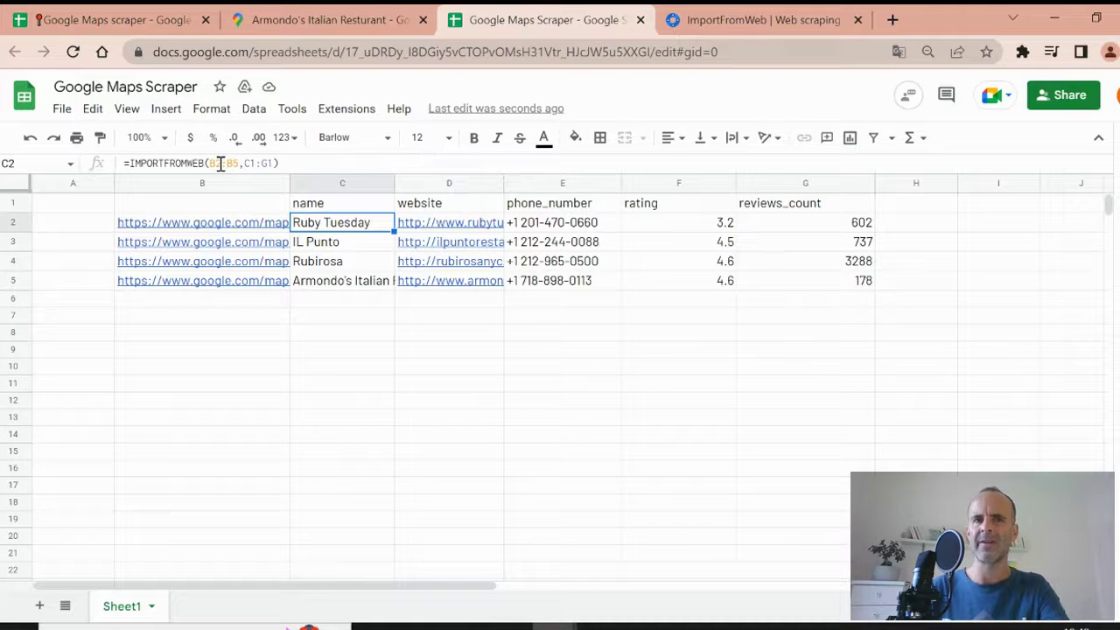
Step: Rewrite C2 as =IMPORTFROMWEB(B2,$C$1:$G$1) with absolute selector headers
{"action": "left_click_drag", "start_coordinate": [220, 164], "coordinate": [229, 164]}
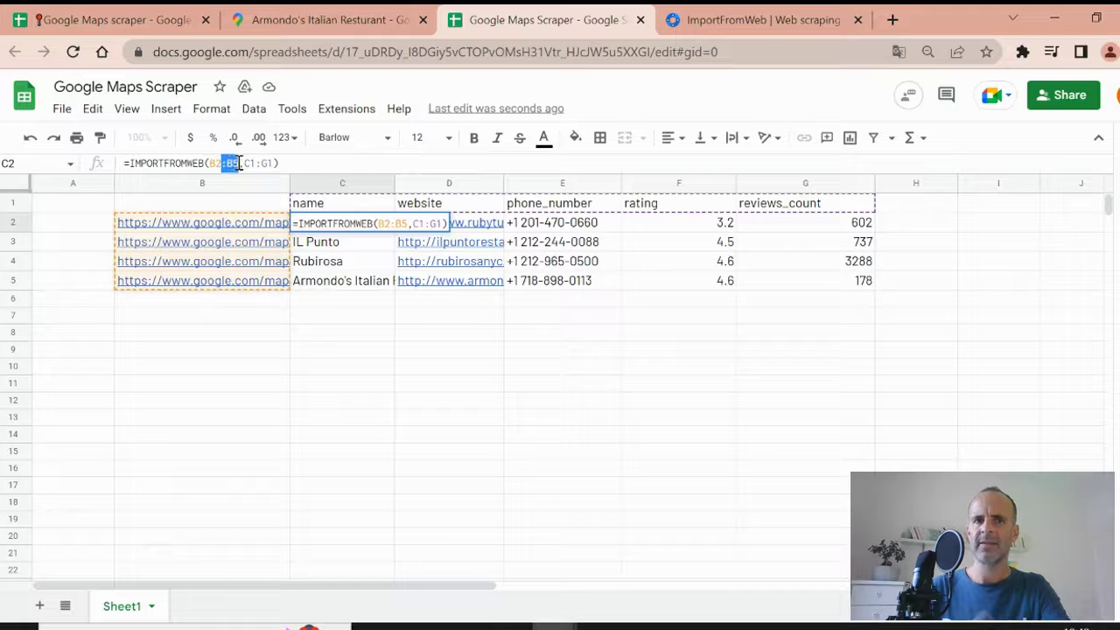
{"action": "key", "text": "BackSpace"}
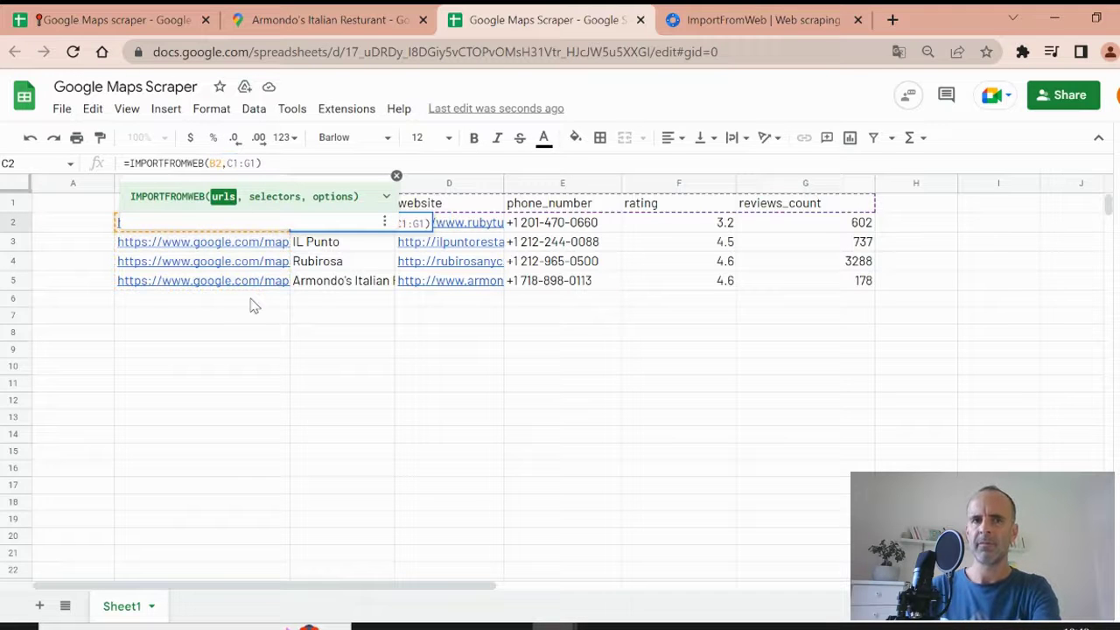
{"action": "left_click", "coordinate": [230, 164]}
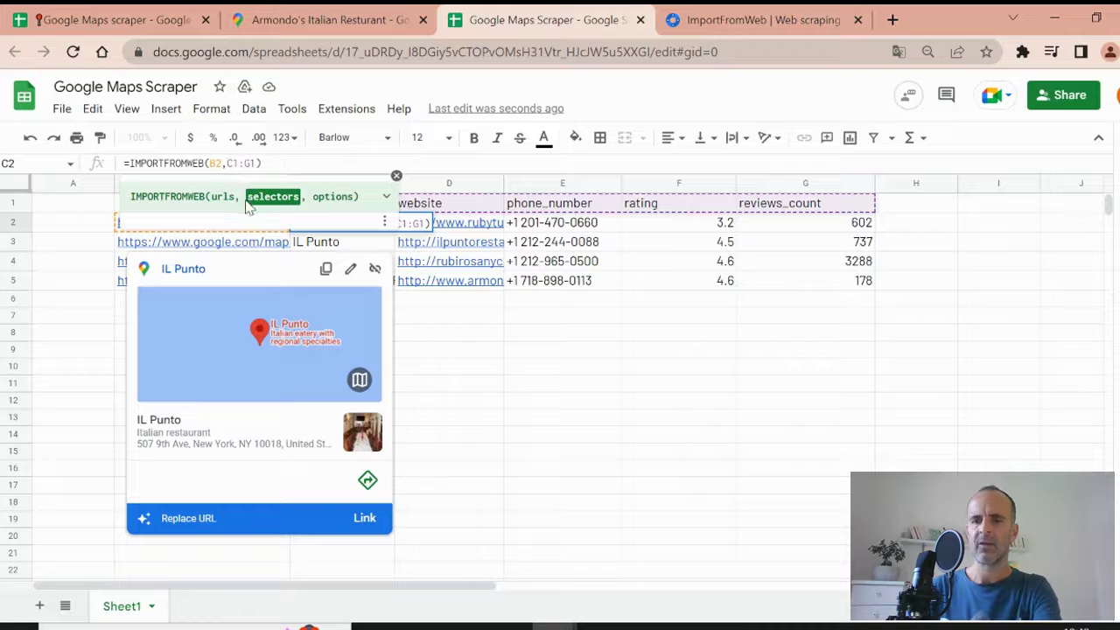
{"action": "type", "text": "$C"}
{"action": "type", "text": "$"}
{"action": "key", "text": "Right"}
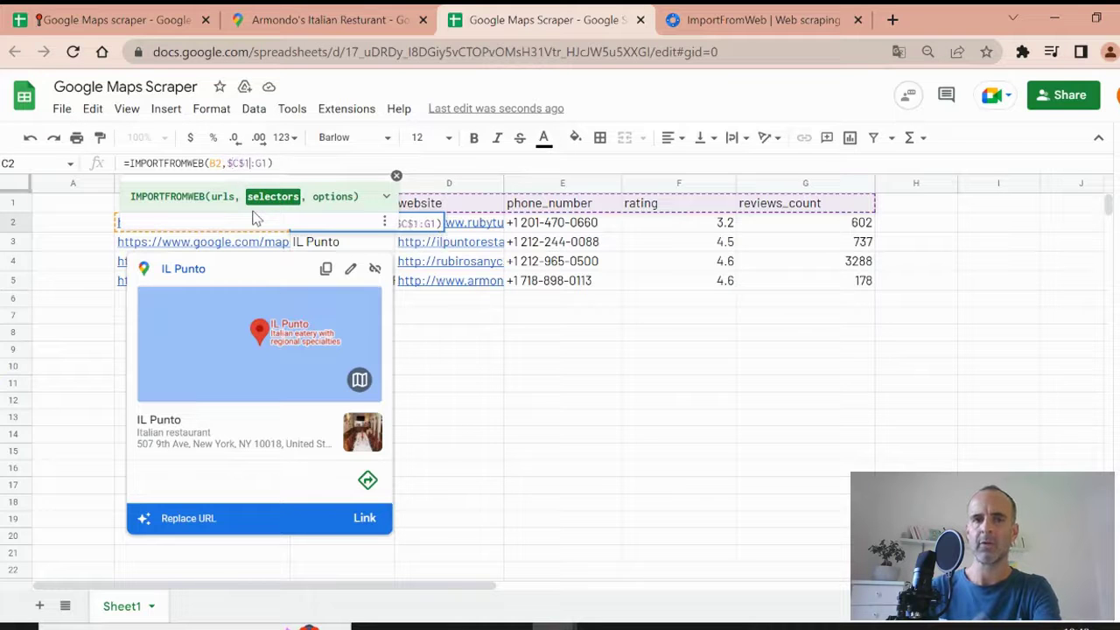
{"action": "key", "text": "Right"}
{"action": "type", "text": "$"}
{"action": "key", "text": "Right"}
{"action": "type", "text": "$"}
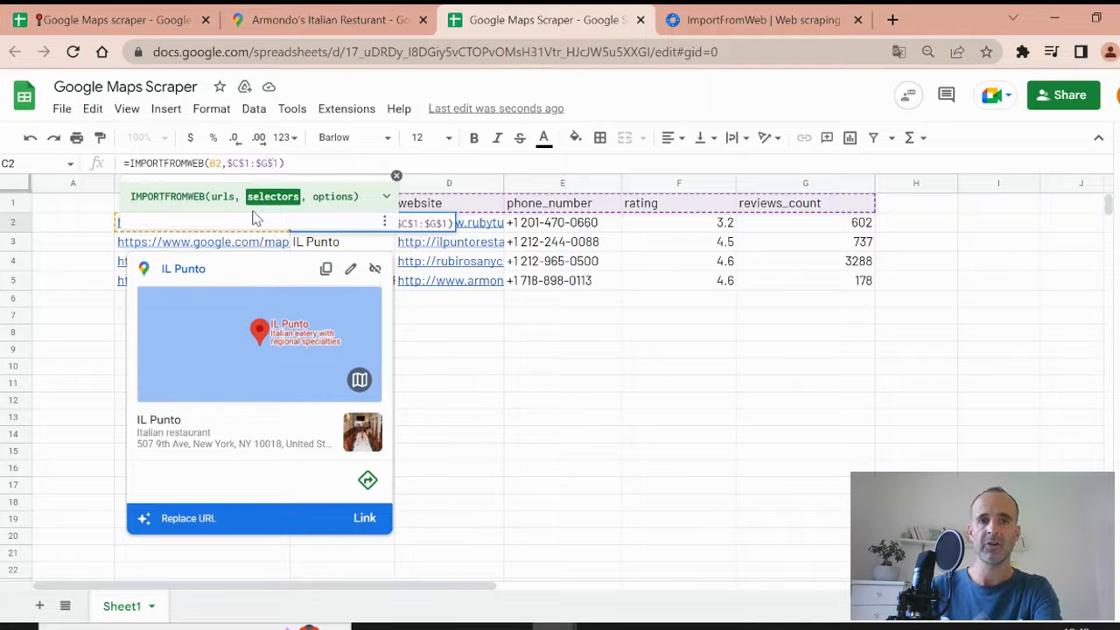
{"action": "key", "text": "Return"}
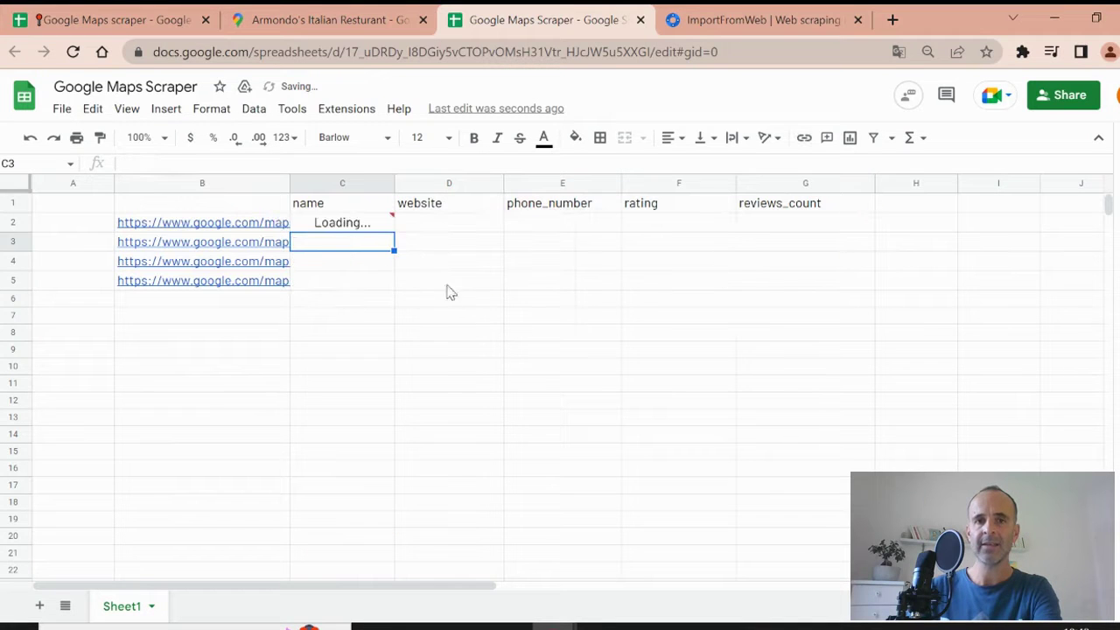
Step: Fill the C2 formula down column C, showing IL Punto's 4.5 rating and 737 reviews
{"action": "left_click", "coordinate": [379, 225]}
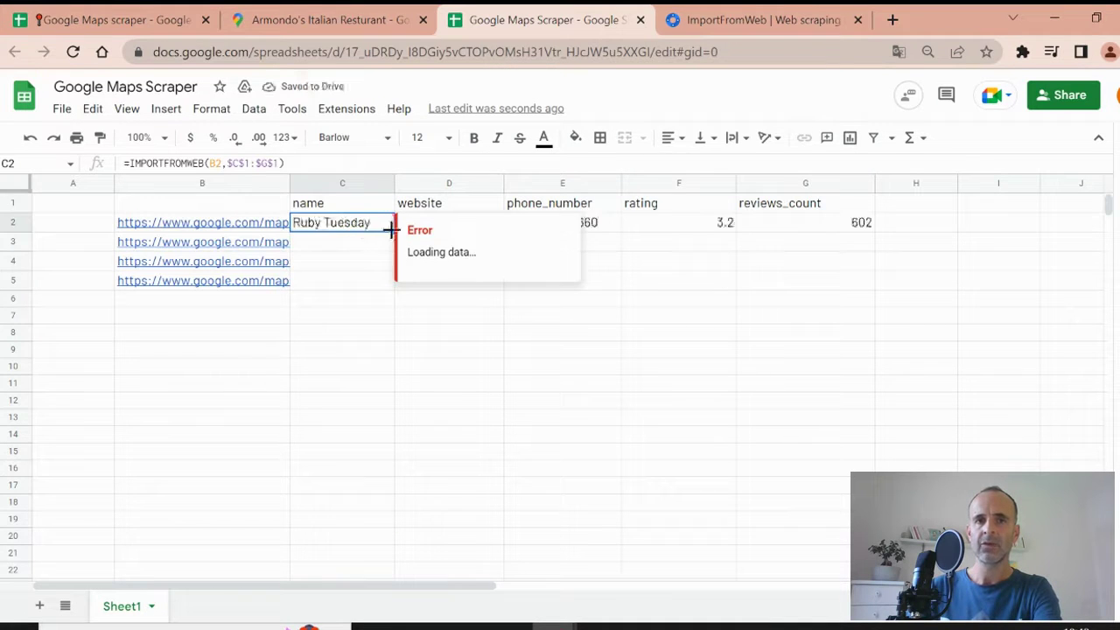
{"action": "left_click_drag", "start_coordinate": [393, 230], "coordinate": [366, 322]}
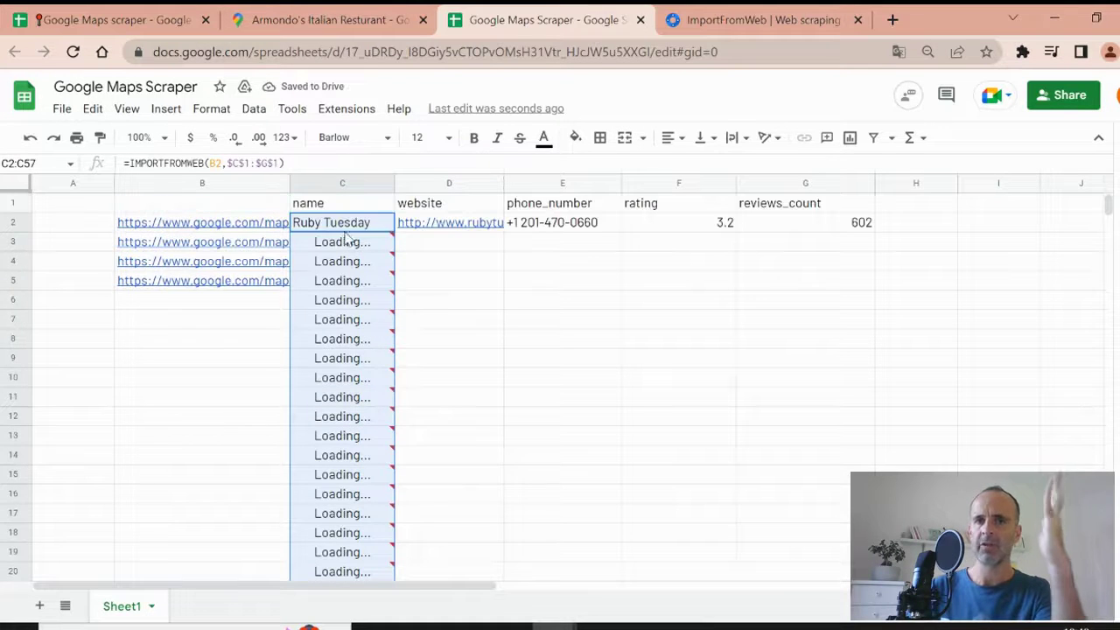
{"action": "left_click", "coordinate": [350, 243]}
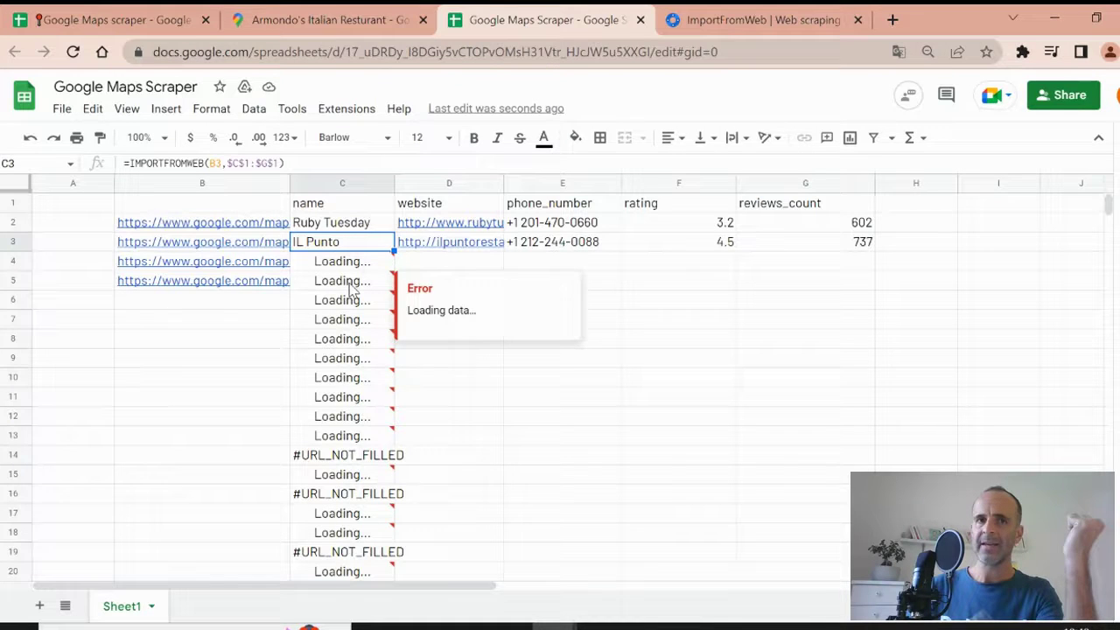
Step: Switch to the Google Maps scraper template, close the function builder panel, and inspect B17's URL
{"action": "left_click", "coordinate": [101, 15]}
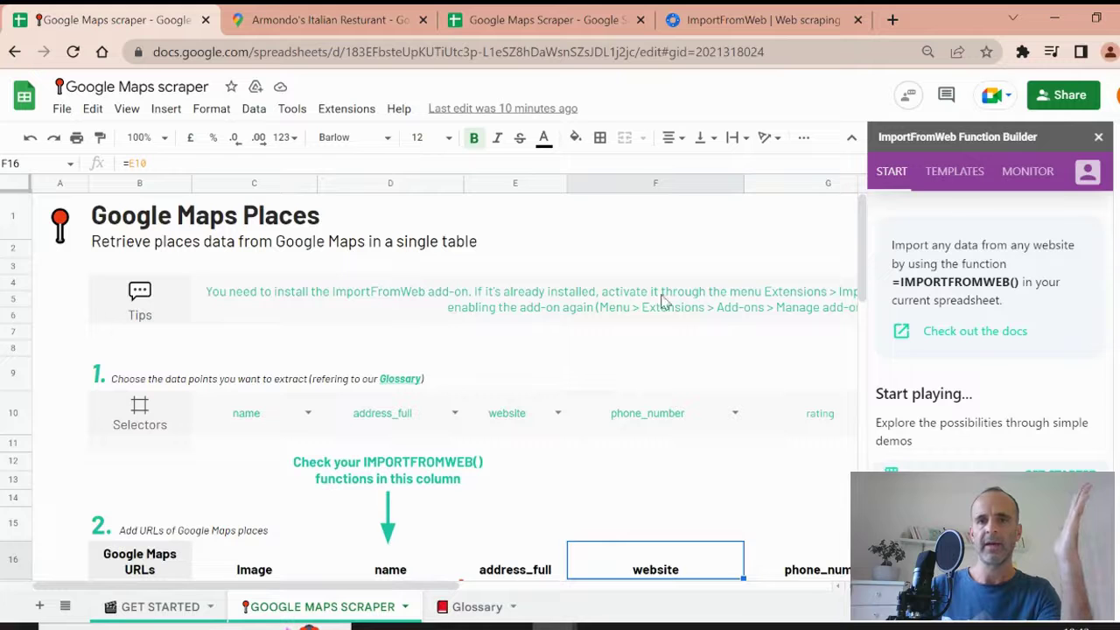
{"action": "left_click", "coordinate": [1098, 140]}
{"action": "scroll", "coordinate": [402, 315], "scroll_direction": "down", "scroll_amount": 3}
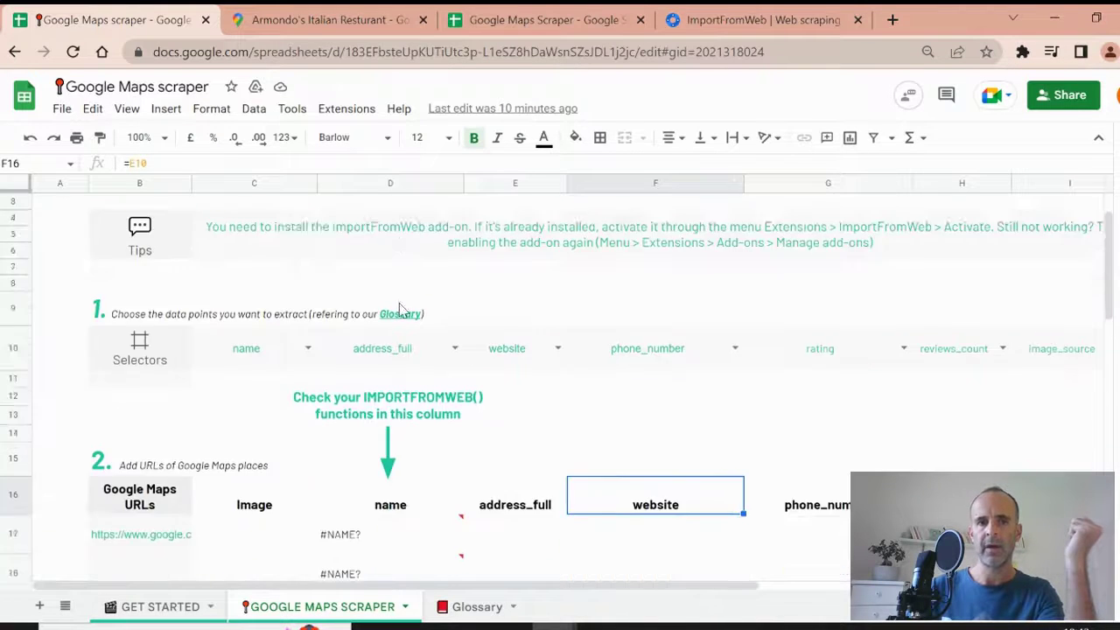
{"action": "left_click", "coordinate": [175, 455]}
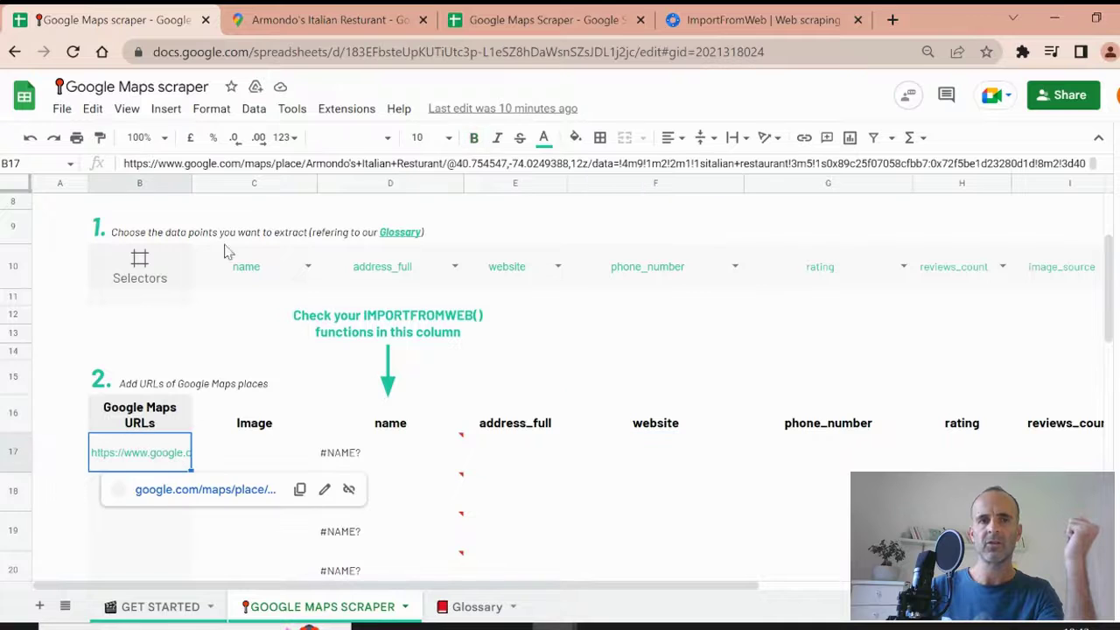
Step: View the ImportFromWeb add-on options, then return to the URL cells B17 and the empty B18
{"action": "left_click", "coordinate": [337, 108]}
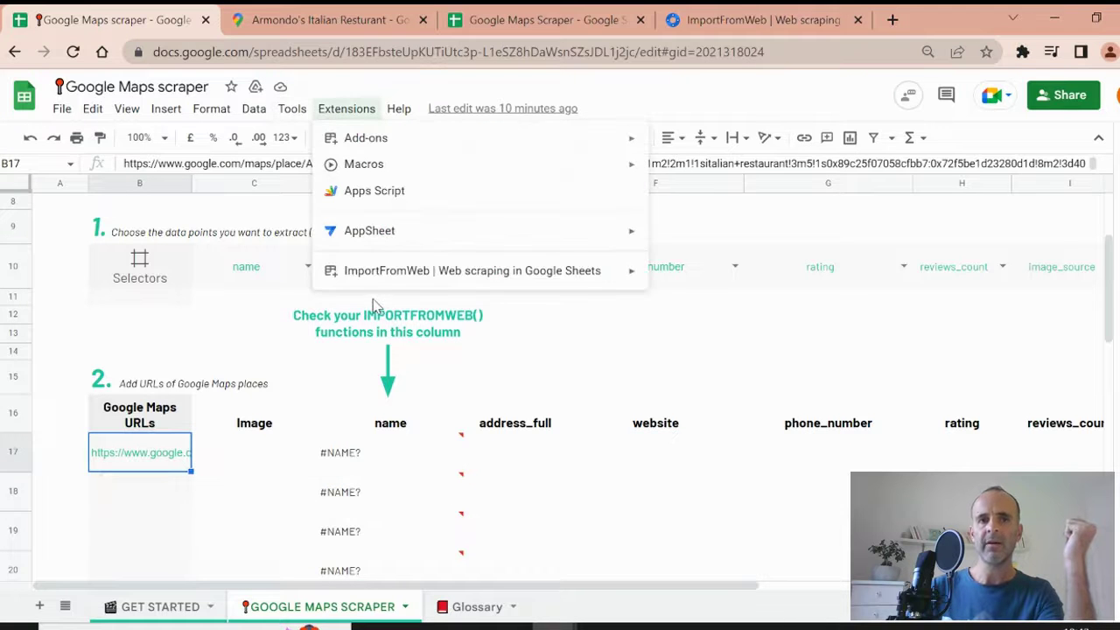
{"action": "mouse_move", "coordinate": [373, 275]}
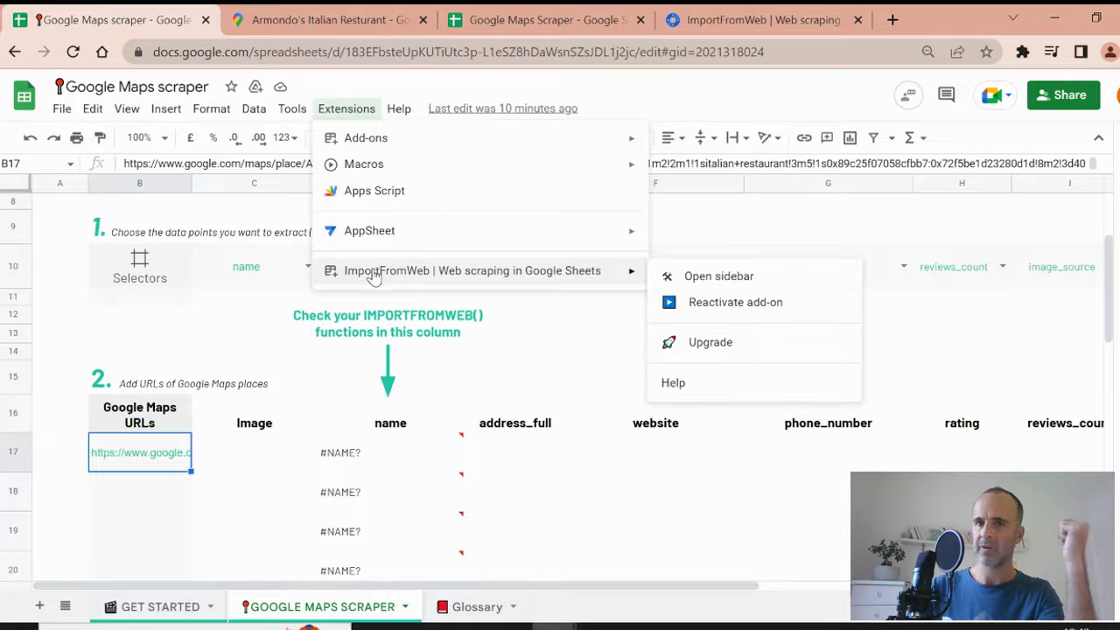
{"action": "left_click", "coordinate": [155, 457]}
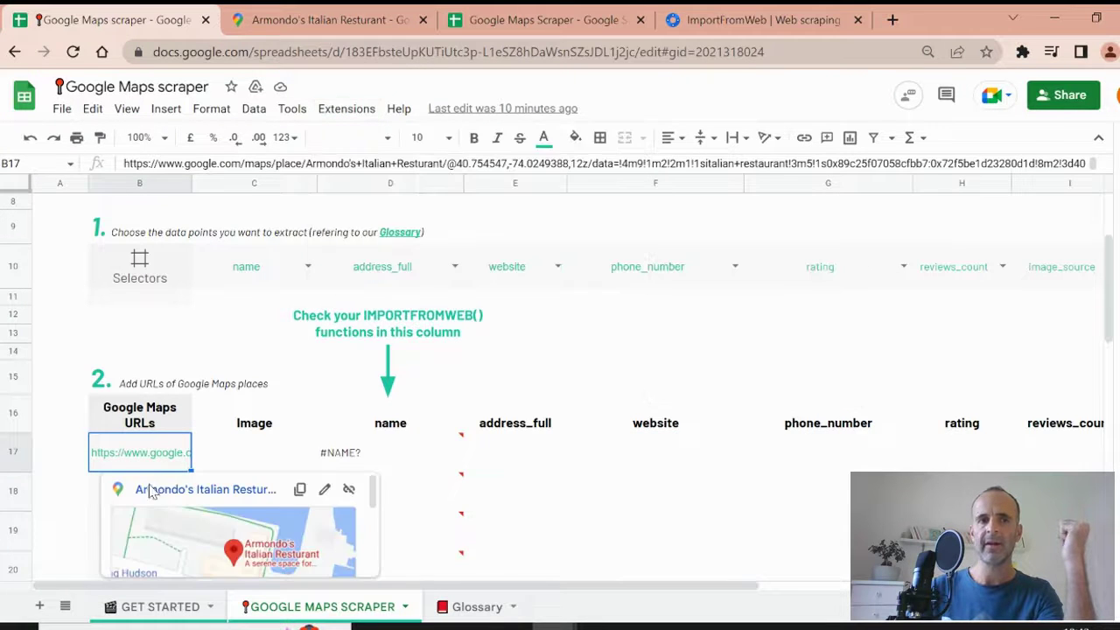
{"action": "left_click", "coordinate": [100, 492]}
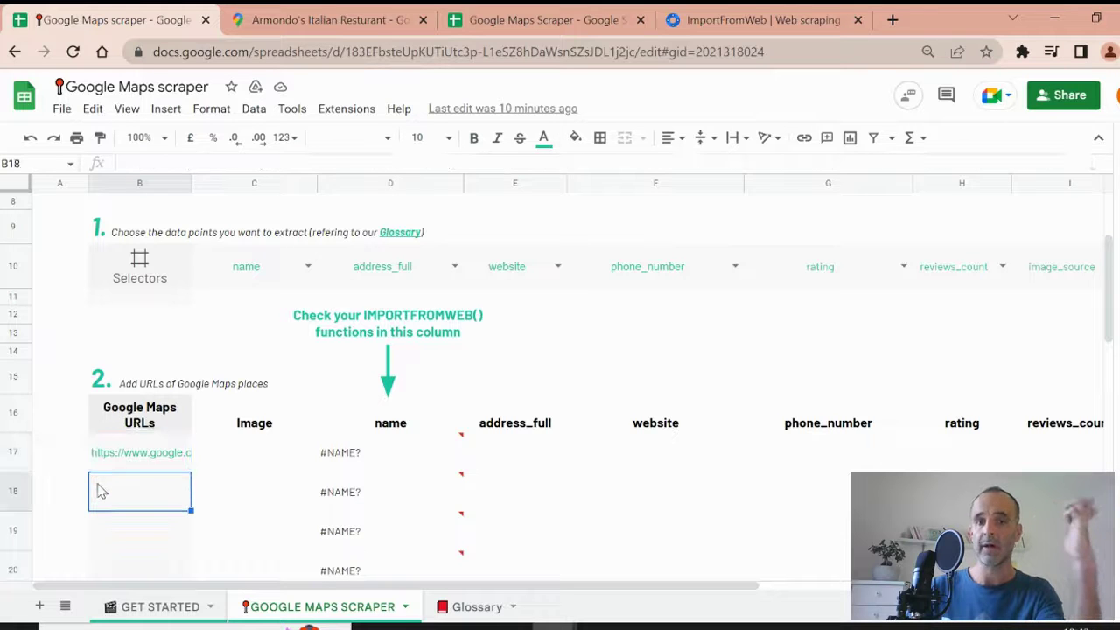
Step: Inspect the name, address_full, website and phone_number header formulas and D17's IMPORTFROMWEB formula
{"action": "left_click", "coordinate": [393, 426]}
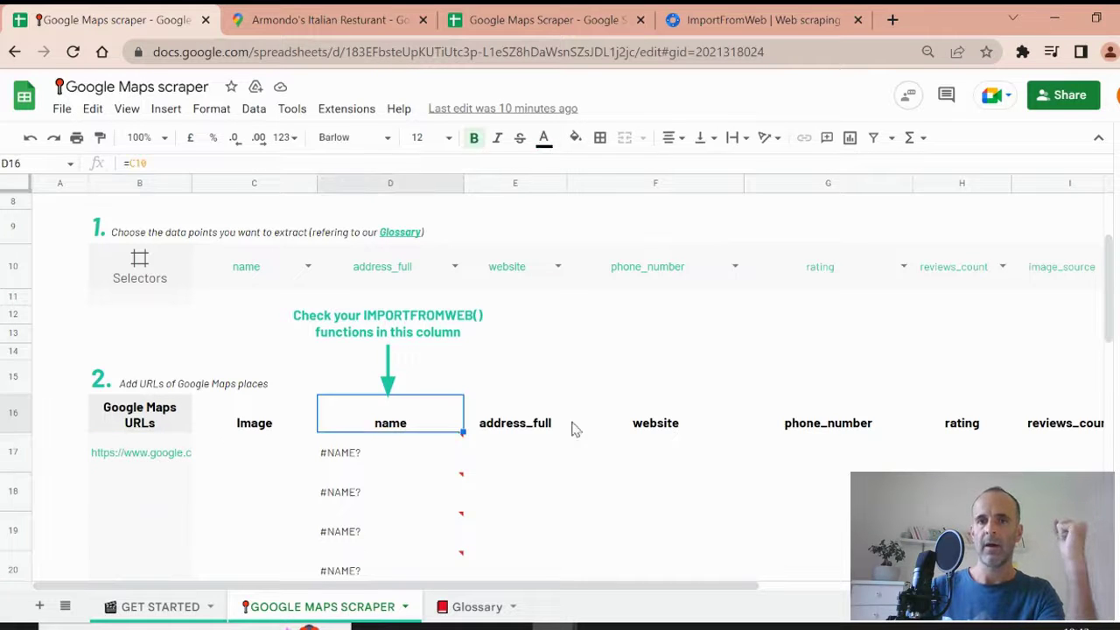
{"action": "left_click", "coordinate": [562, 421]}
{"action": "left_click", "coordinate": [623, 423]}
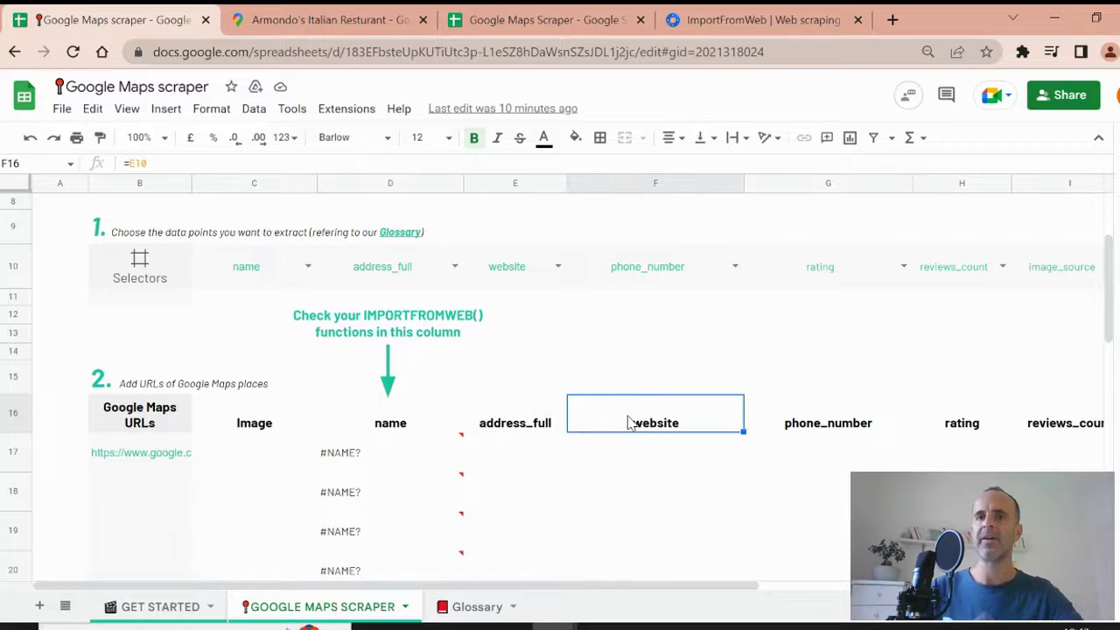
{"action": "left_click", "coordinate": [809, 427]}
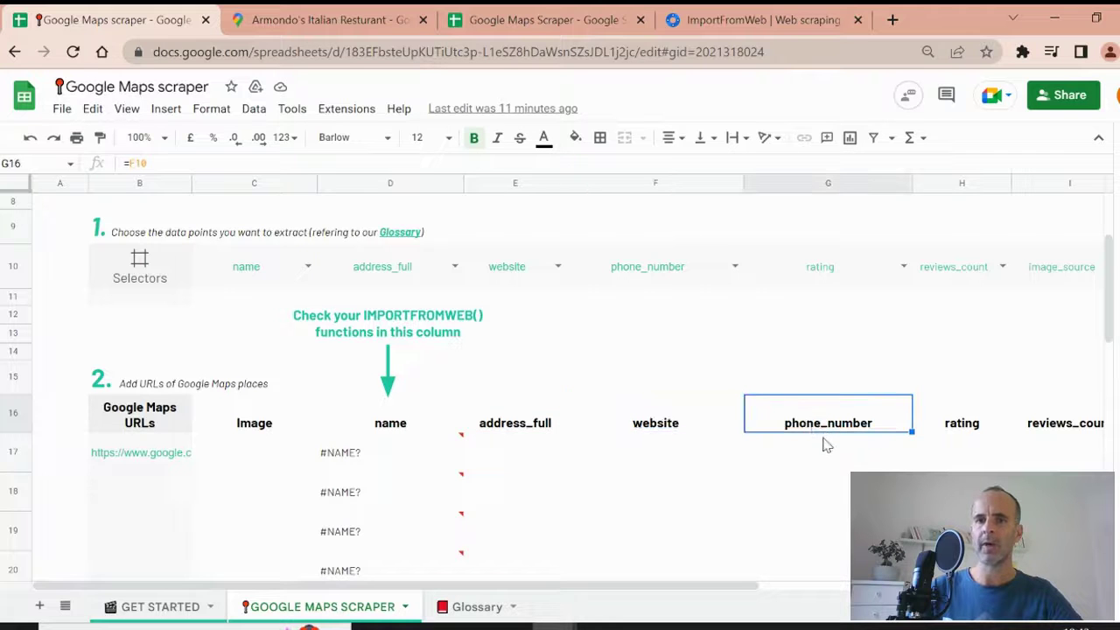
{"action": "scroll", "coordinate": [224, 455], "scroll_direction": "up", "scroll_amount": 3}
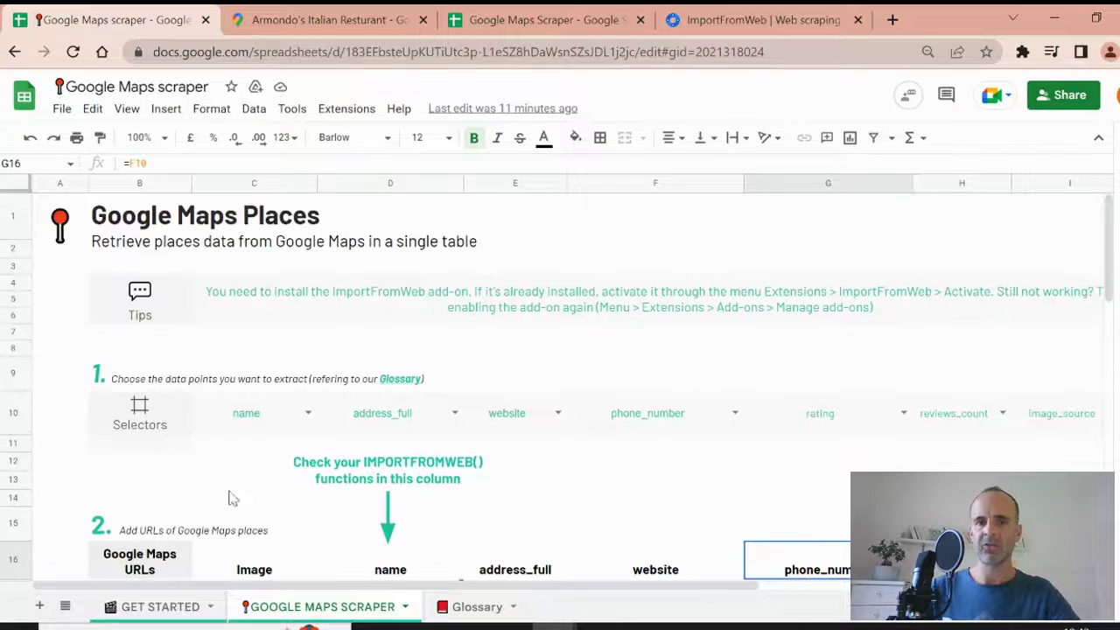
{"action": "scroll", "coordinate": [396, 557], "scroll_direction": "down", "scroll_amount": 3}
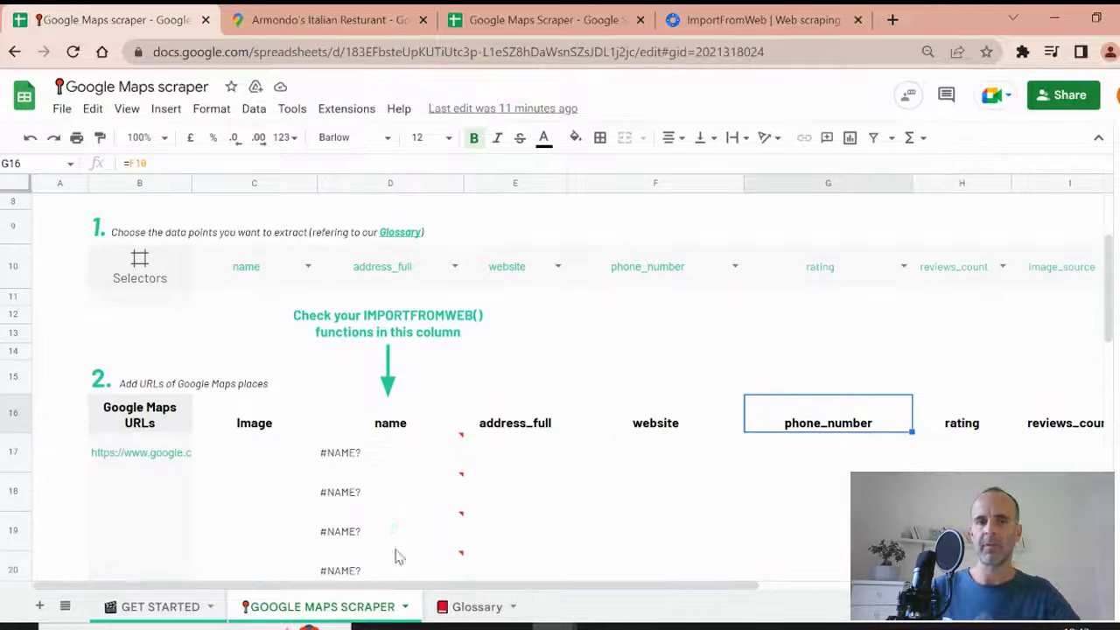
{"action": "left_click", "coordinate": [359, 457]}
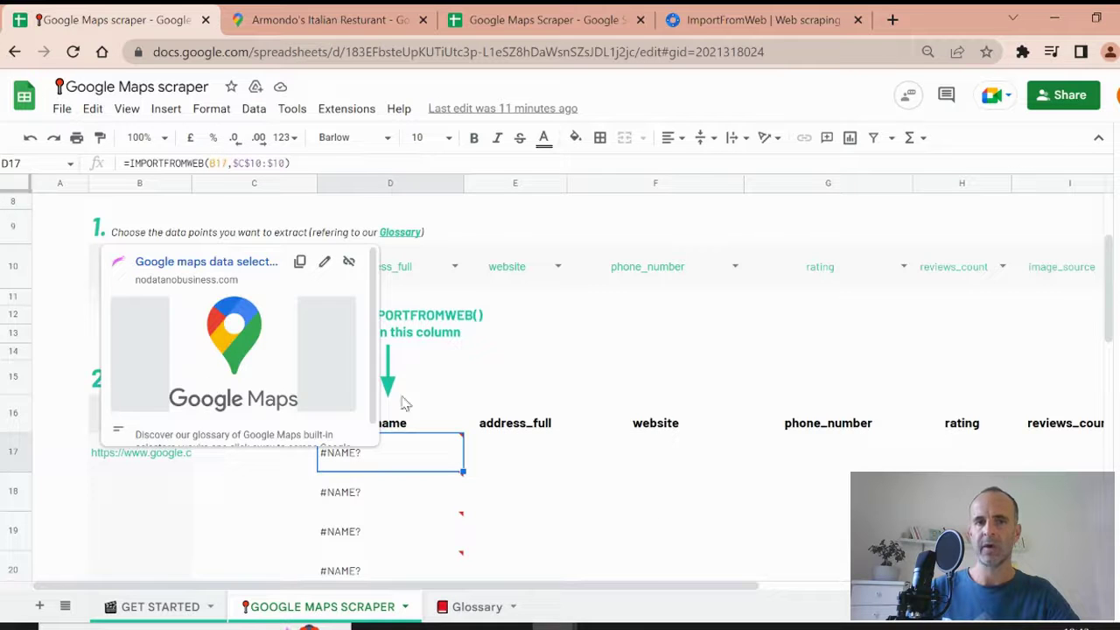
{"action": "left_click", "coordinate": [458, 604]}
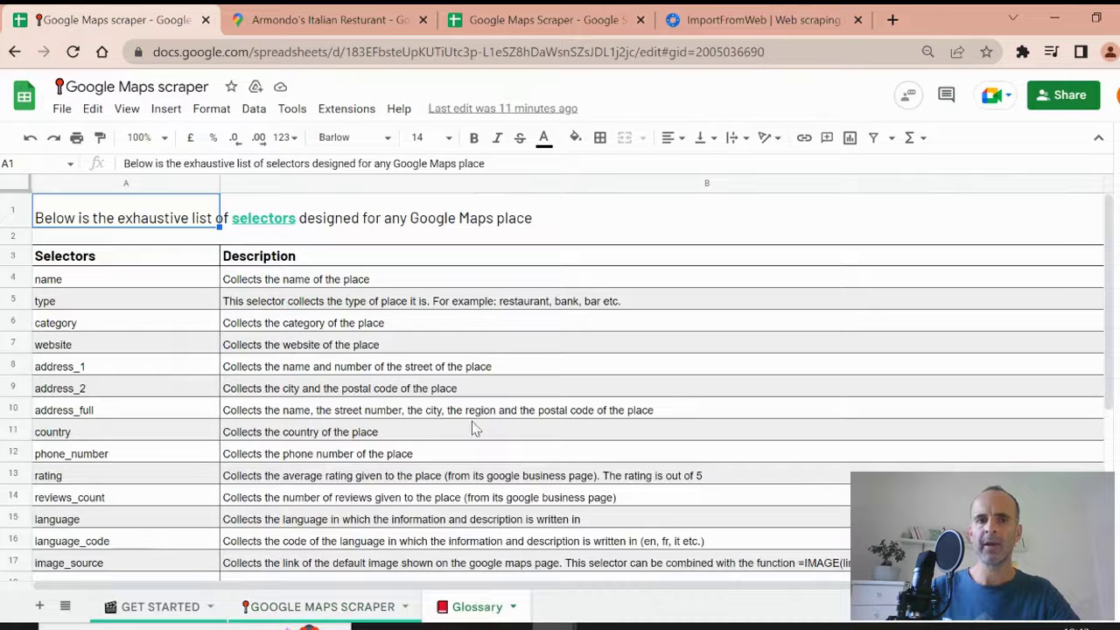
{"action": "scroll", "coordinate": [119, 290], "scroll_direction": "down", "scroll_amount": 2}
{"action": "scroll", "coordinate": [132, 350], "scroll_direction": "up", "scroll_amount": 2}
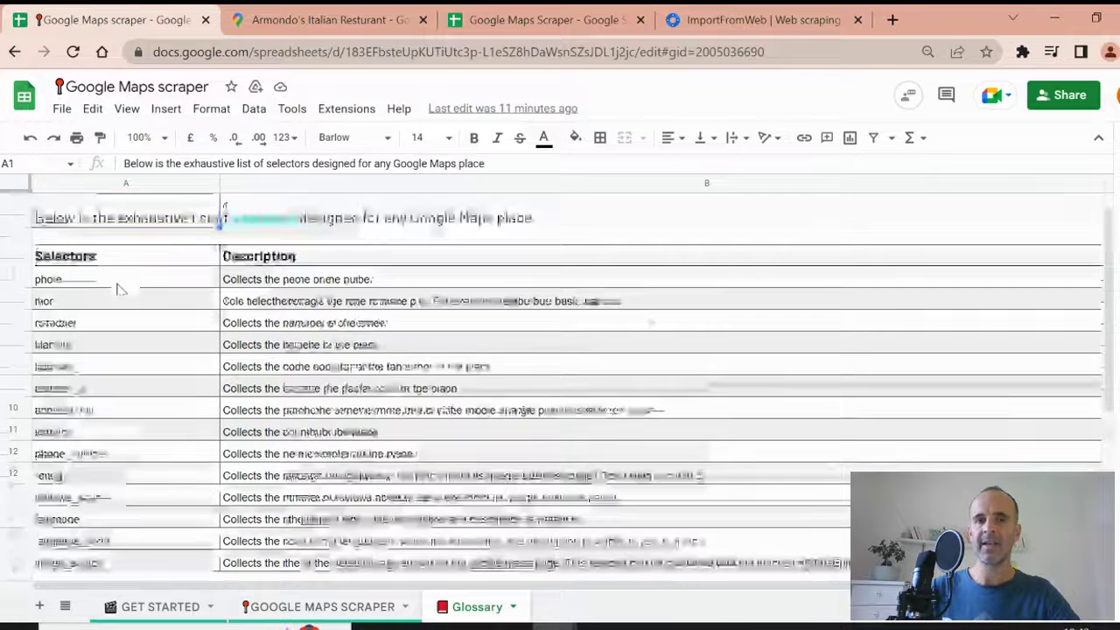
{"action": "scroll", "coordinate": [165, 449], "scroll_direction": "down", "scroll_amount": 1}
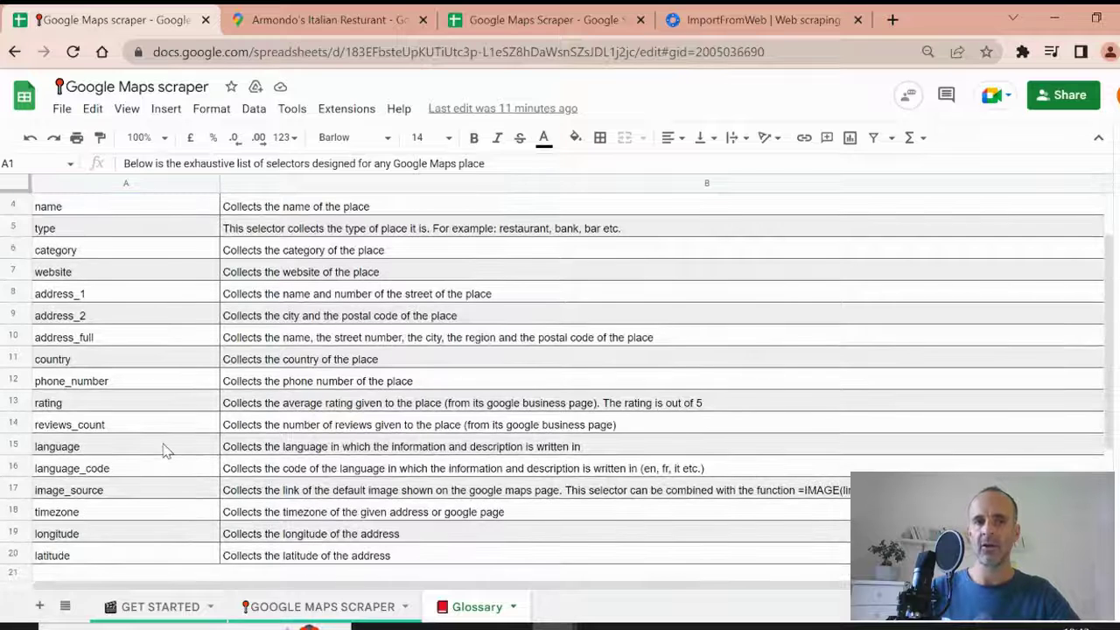